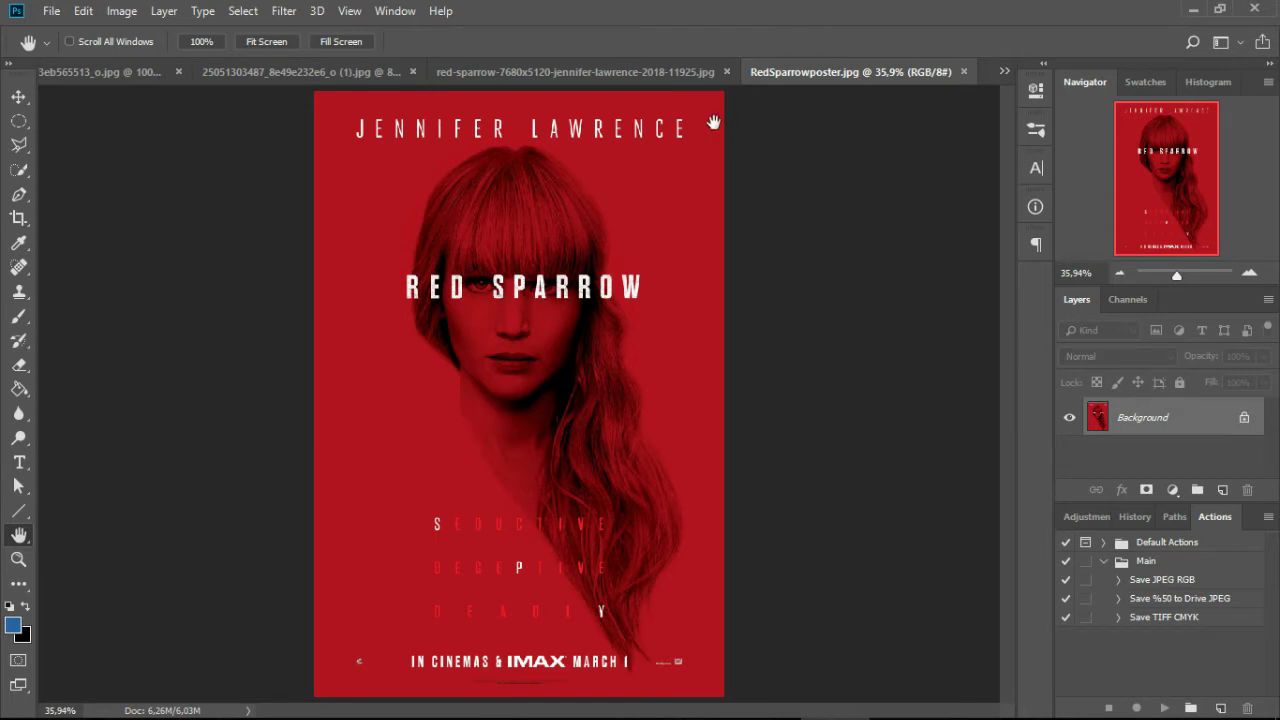
Examine the RGB colour values of the face, hair and background in the red-sparrow-7680x5120 wallpaper image.
{"action": "left_click", "coordinate": [634, 75]}
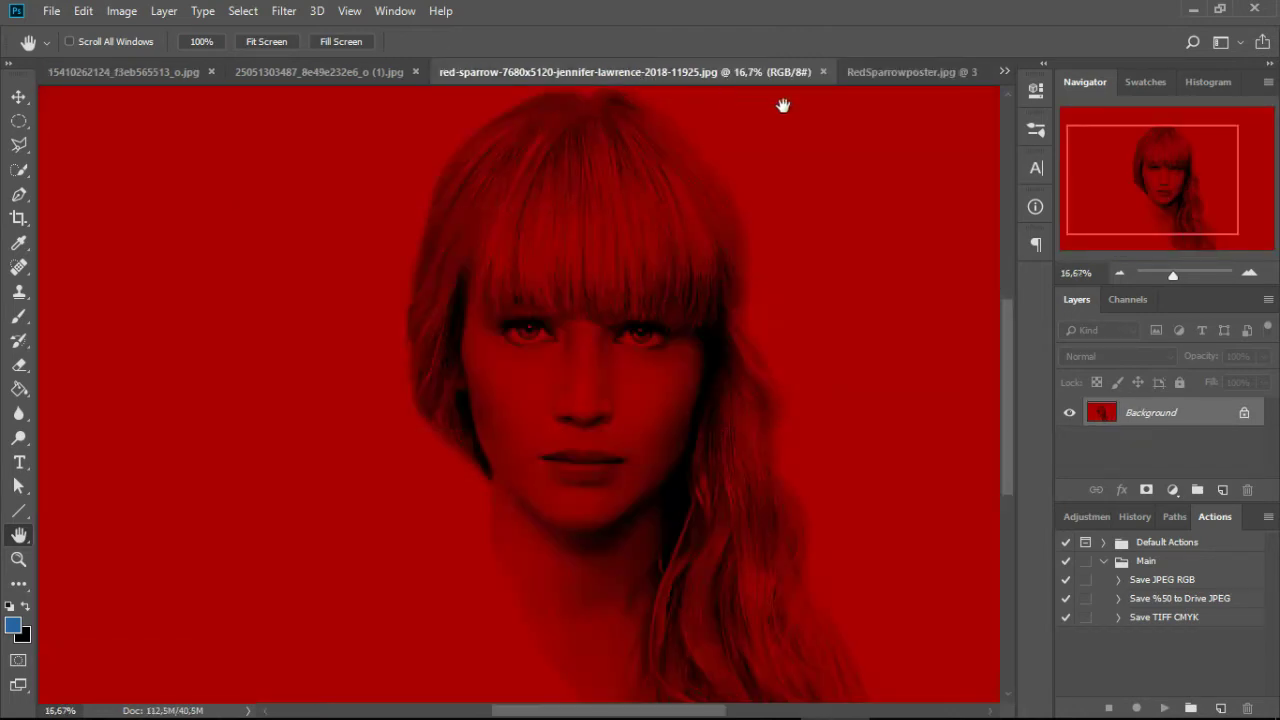
{"action": "left_click", "coordinate": [1035, 206]}
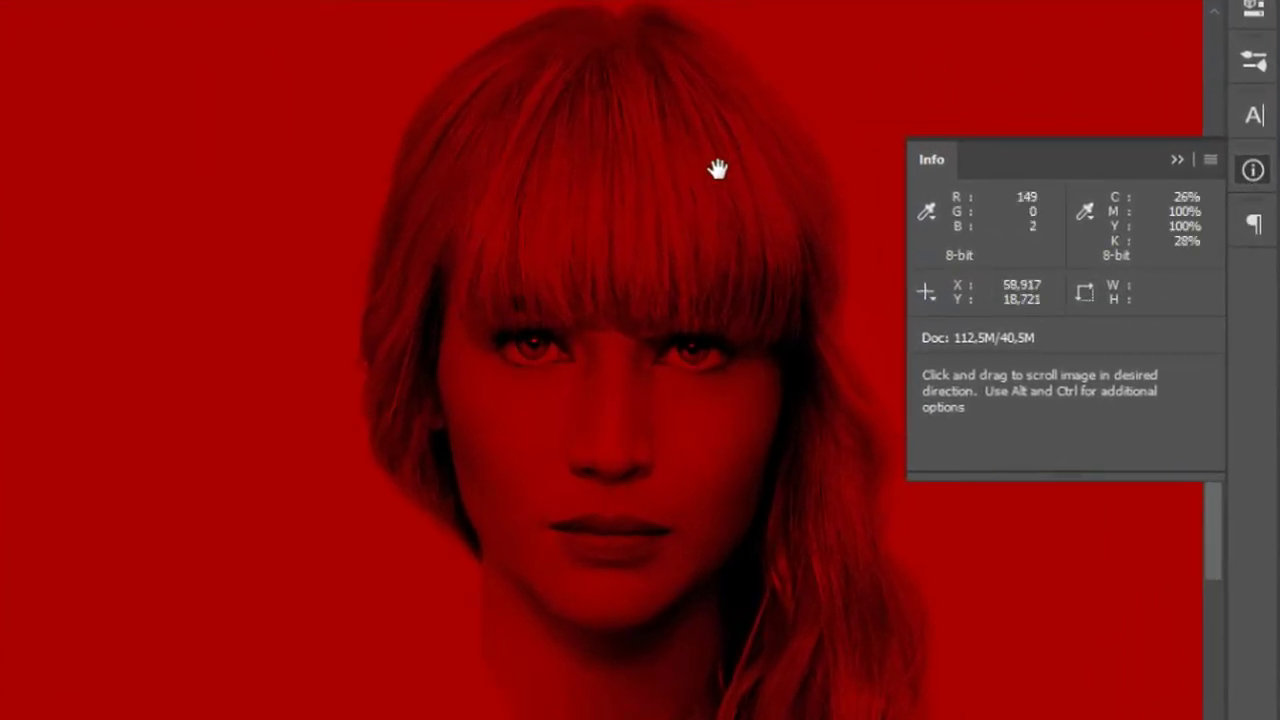
{"action": "key", "text": "i"}
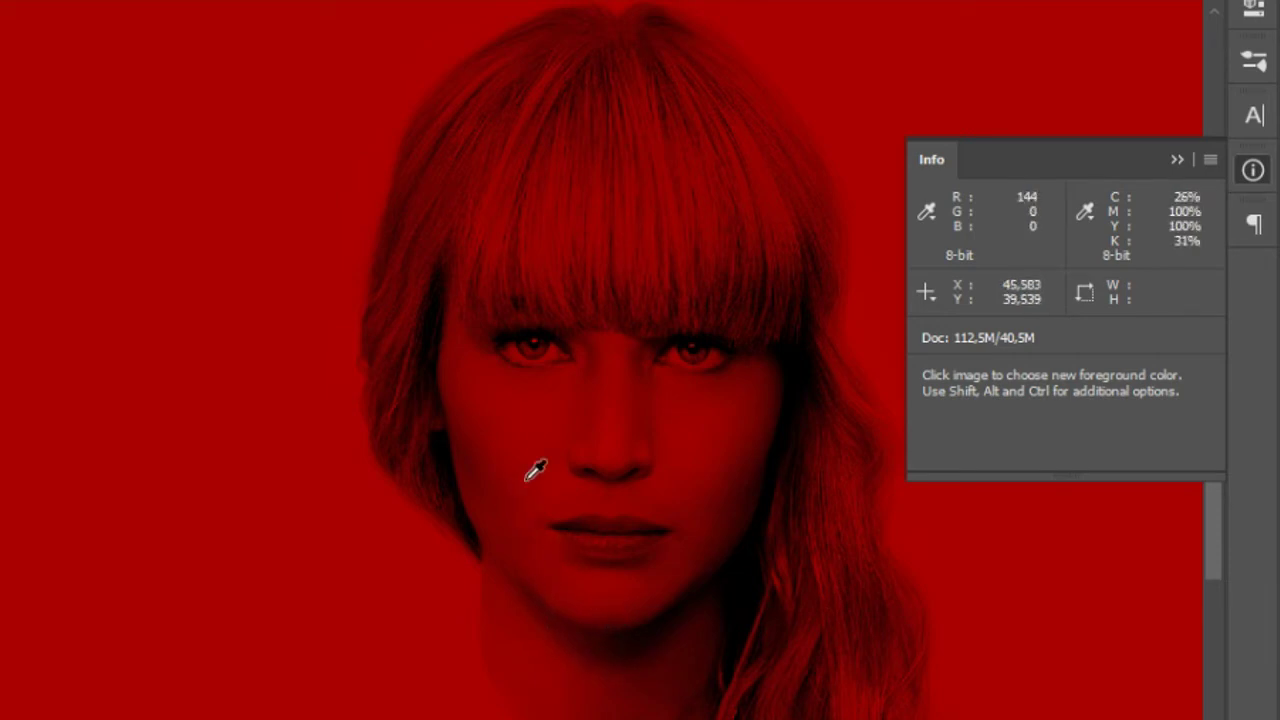
{"action": "left_click", "coordinate": [1177, 159]}
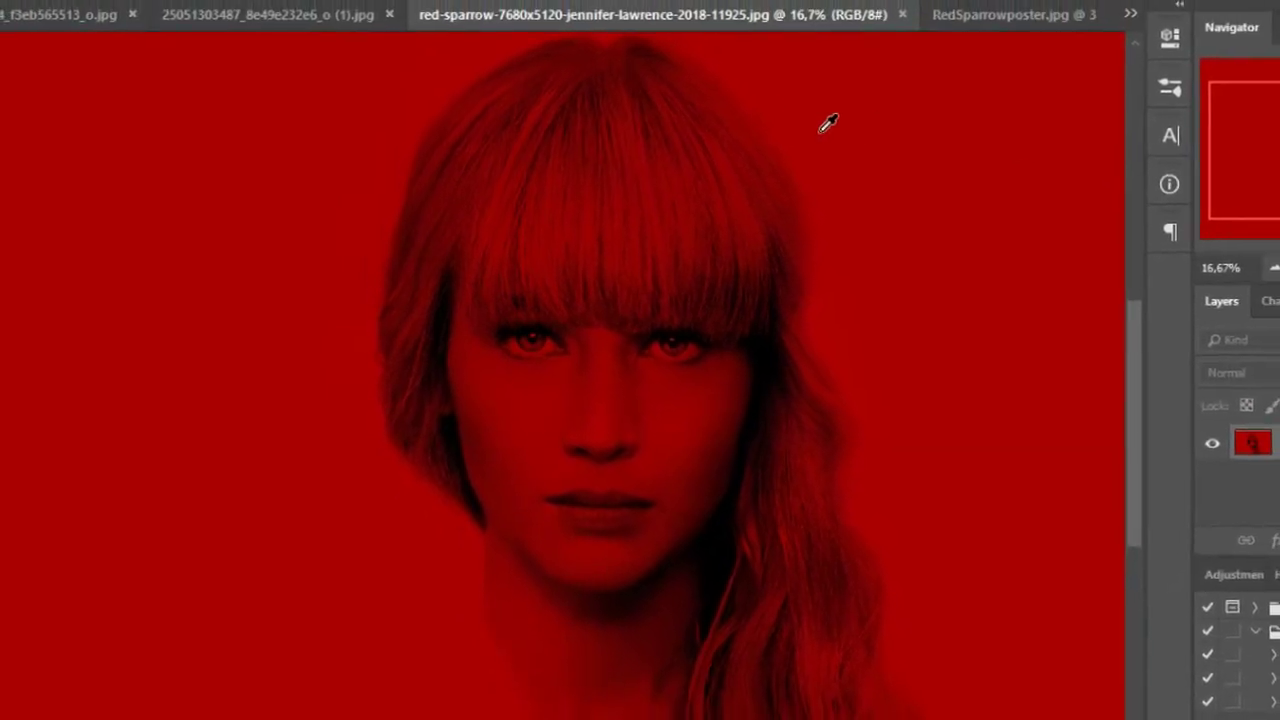
{"action": "left_click", "coordinate": [278, 14]}
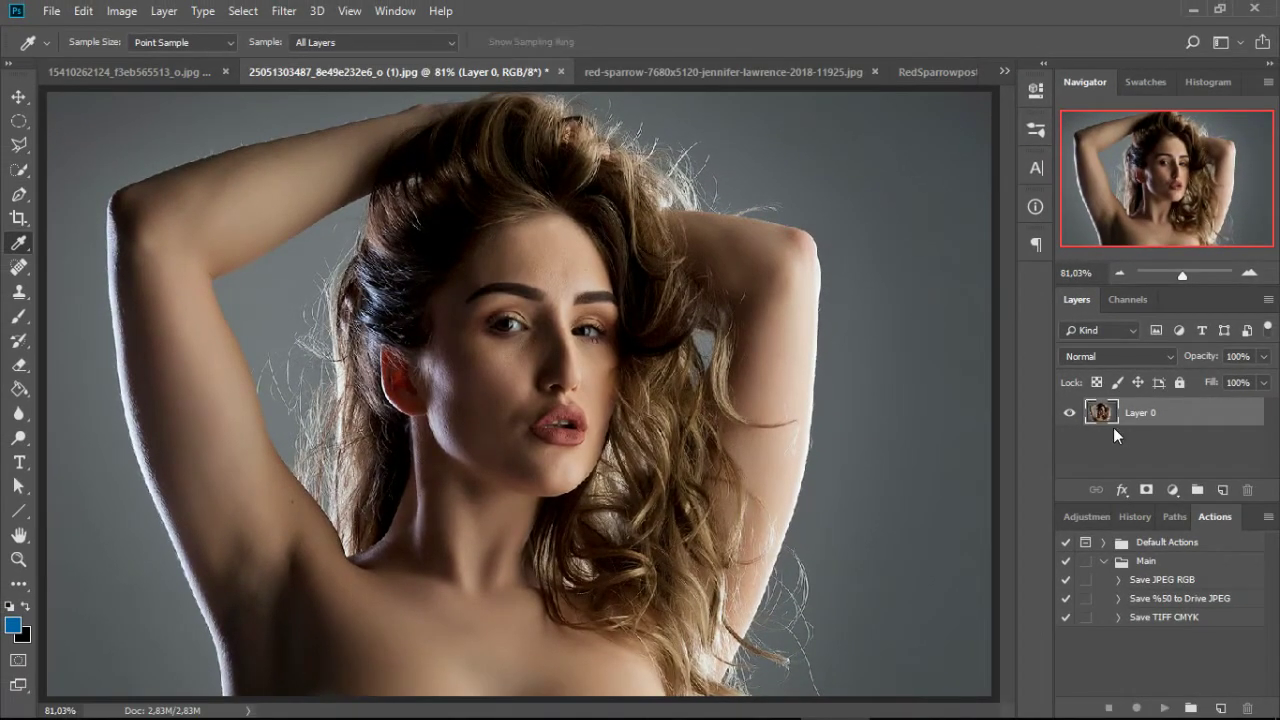
{"action": "left_click", "coordinate": [1175, 489]}
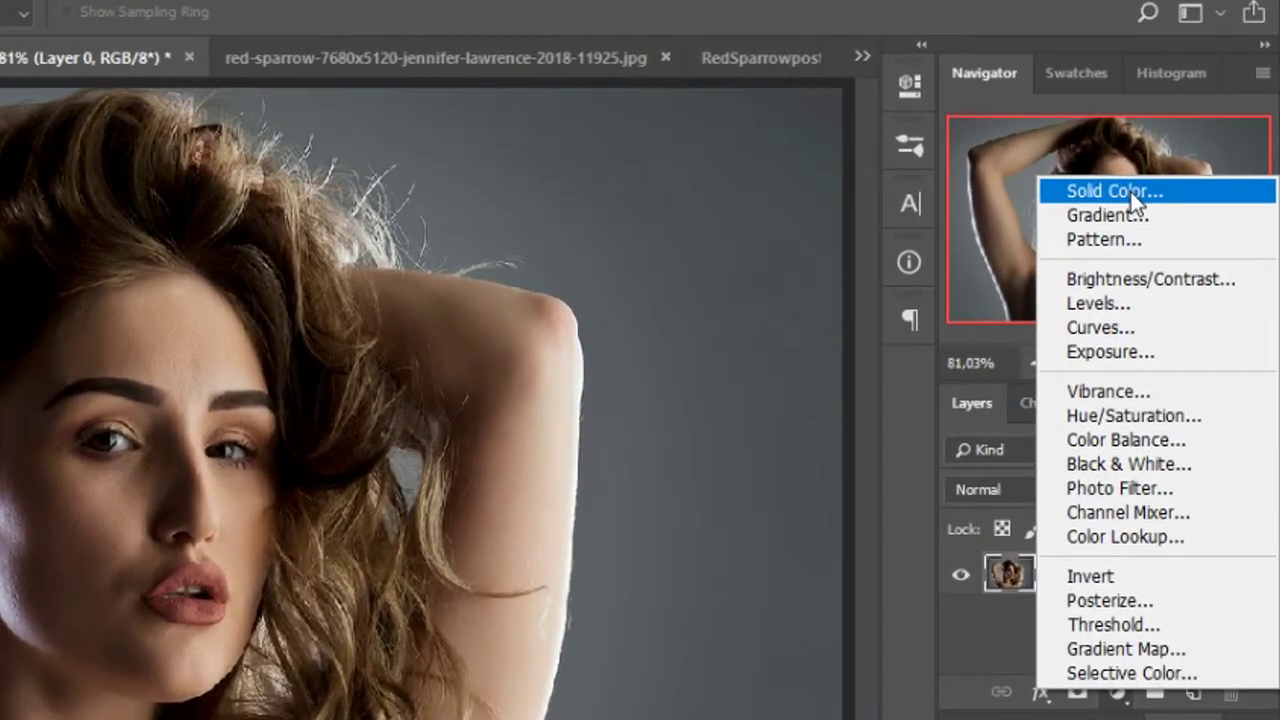
{"action": "left_click", "coordinate": [1131, 192]}
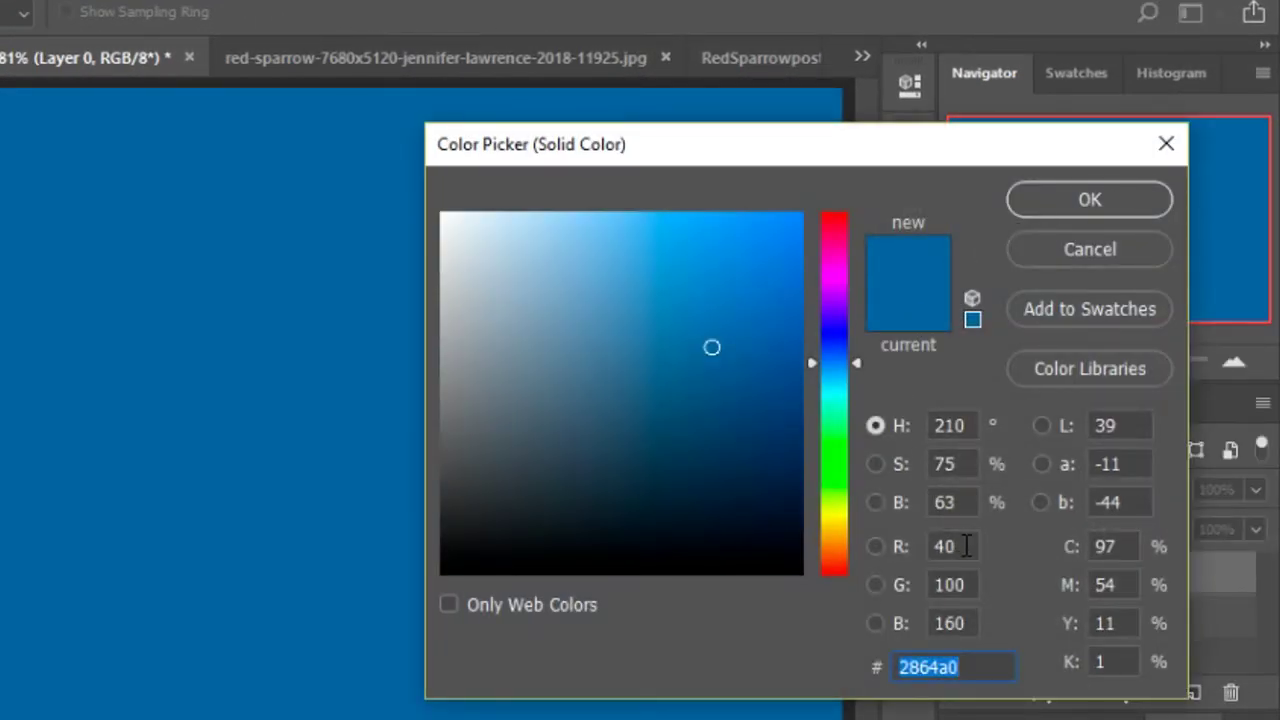
{"action": "left_click", "coordinate": [945, 547]}
{"action": "type", "text": "255"}
{"action": "left_click", "coordinate": [958, 585]}
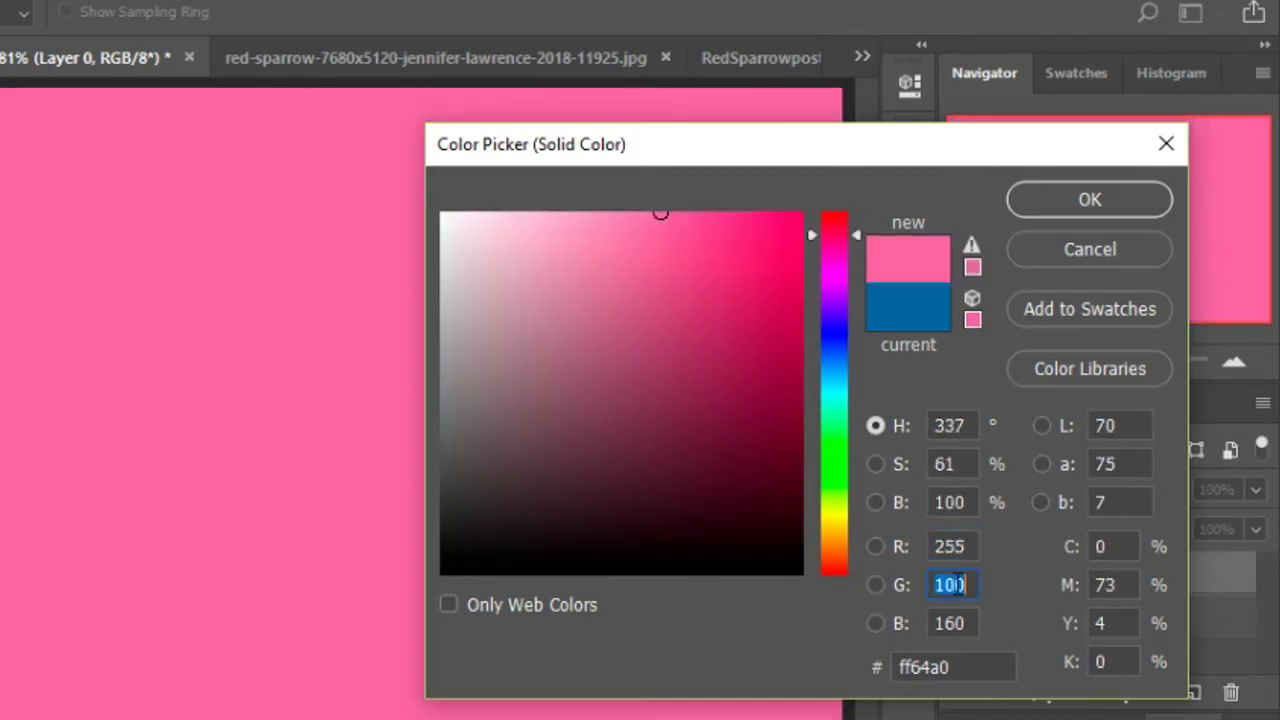
{"action": "type", "text": "00"}
{"action": "left_click", "coordinate": [952, 622]}
{"action": "type", "text": "0"}
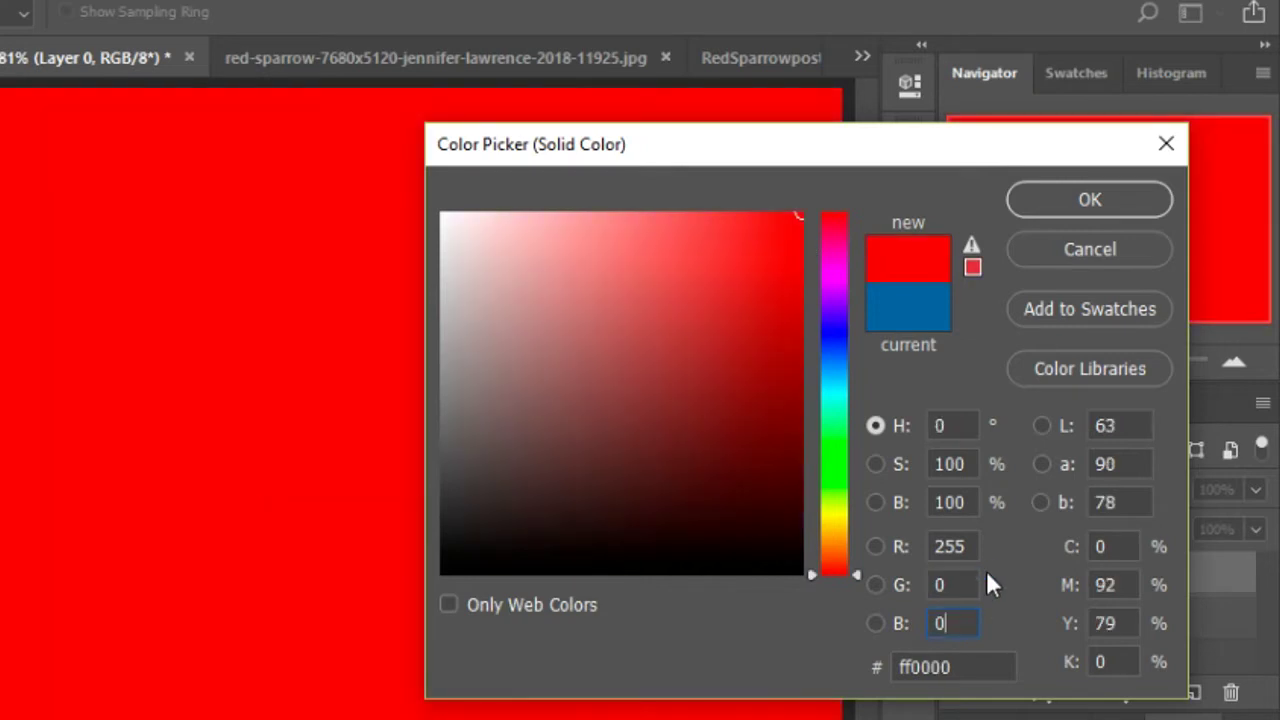
{"action": "left_click", "coordinate": [1080, 201]}
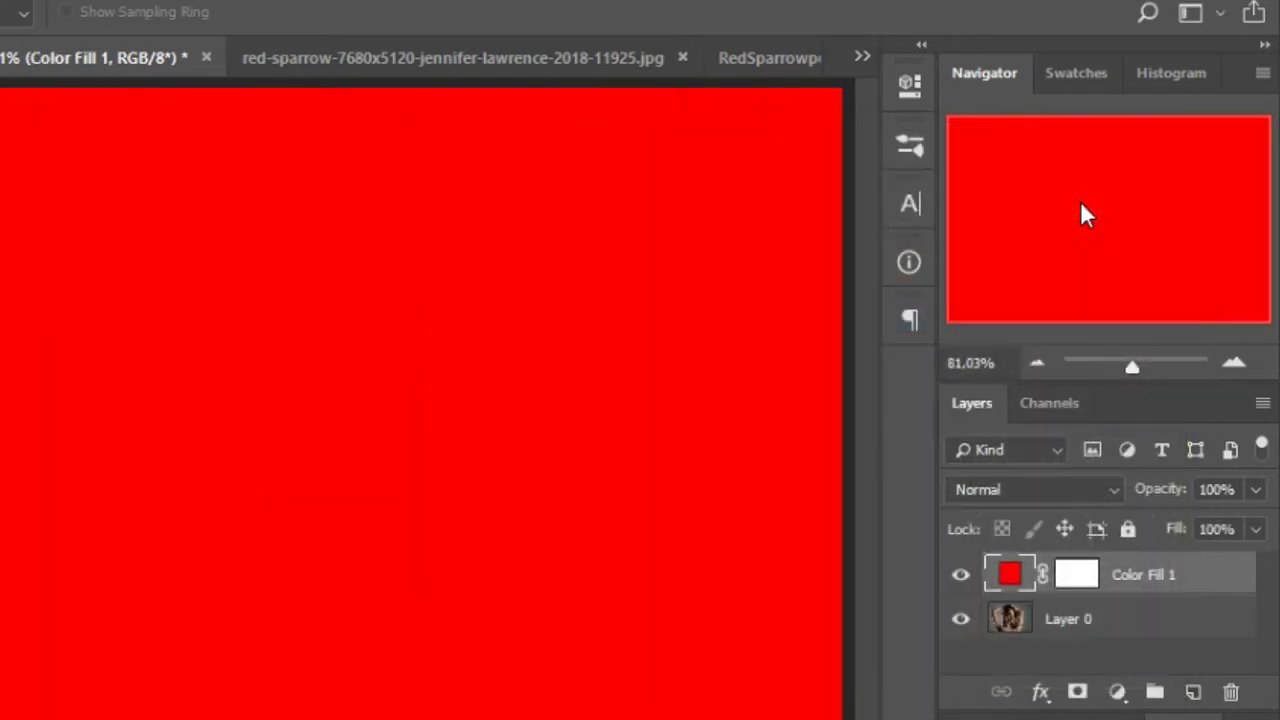
Try the Darken and Multiply blend modes on the red fill layer and settle on Linear Burn.
{"action": "left_click", "coordinate": [1031, 482]}
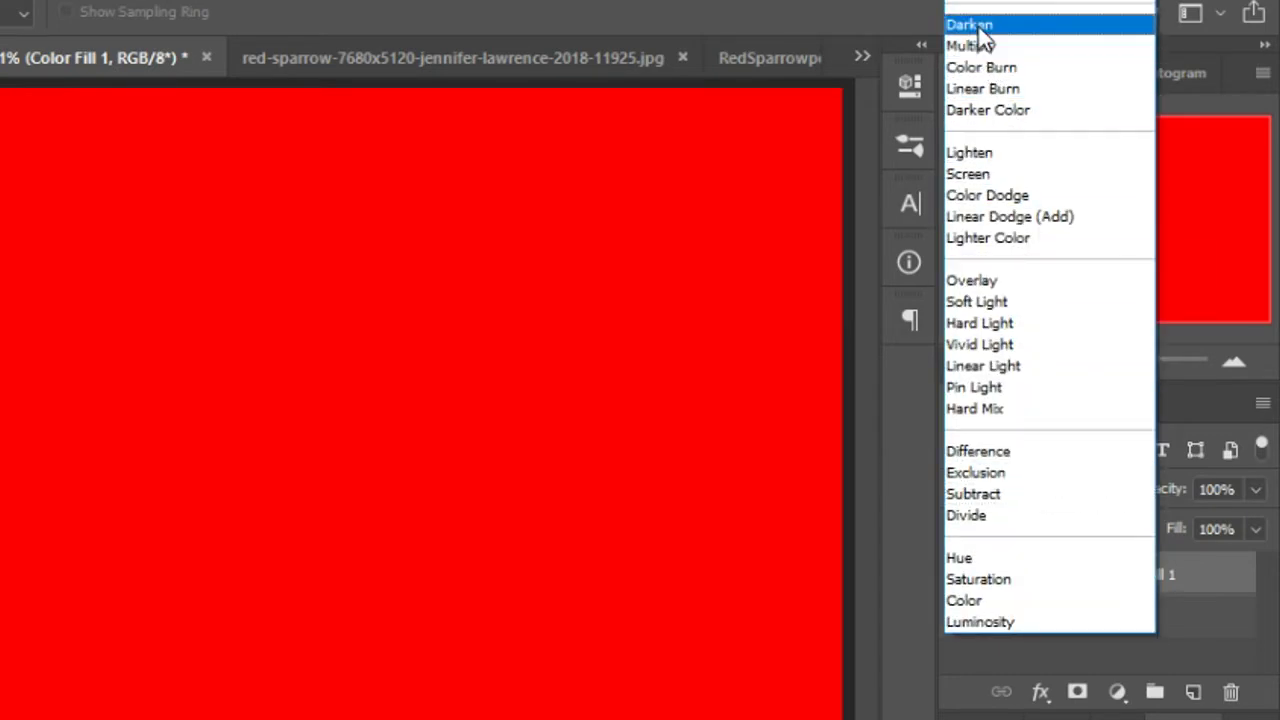
{"action": "left_click", "coordinate": [975, 25]}
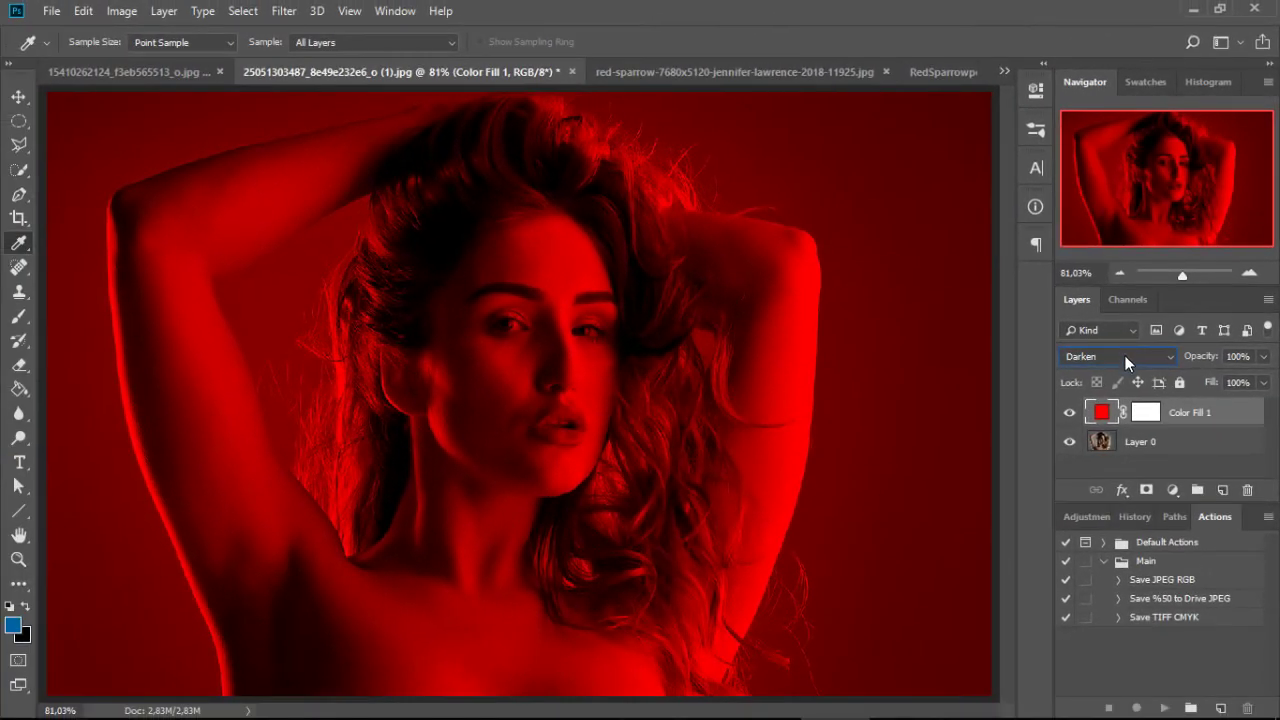
{"action": "left_click", "coordinate": [1098, 399]}
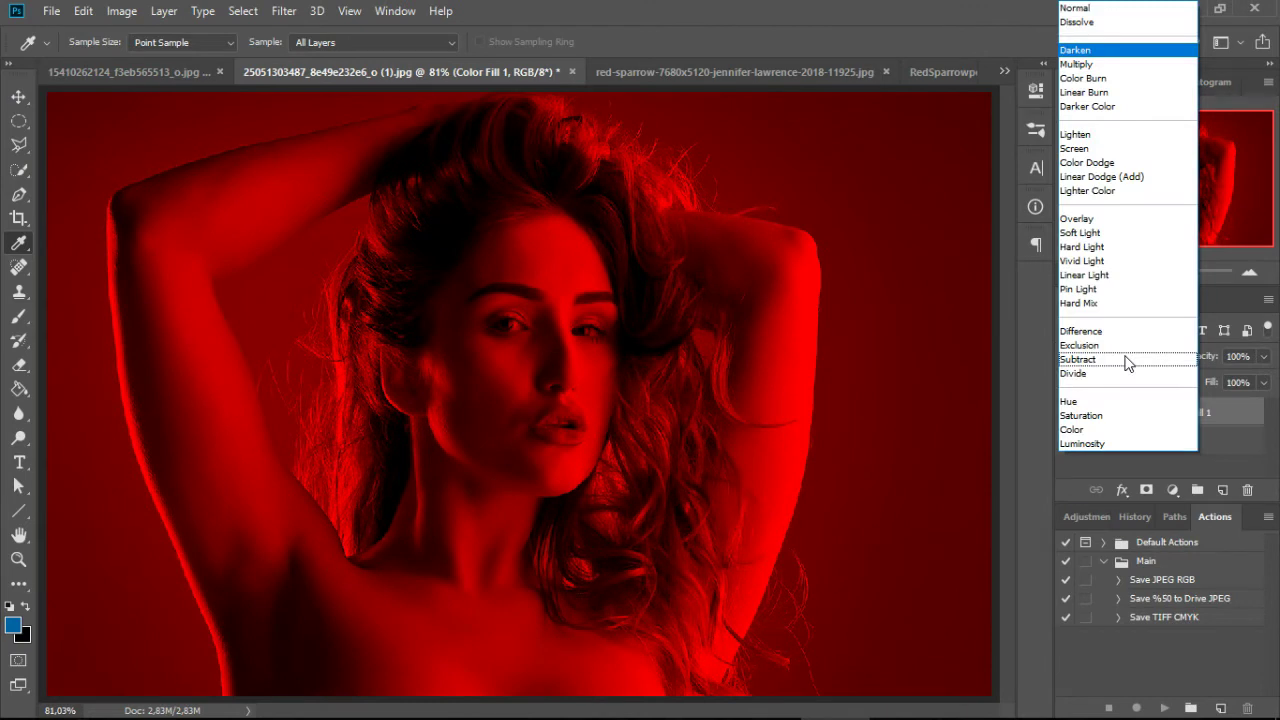
{"action": "left_click", "coordinate": [1084, 66]}
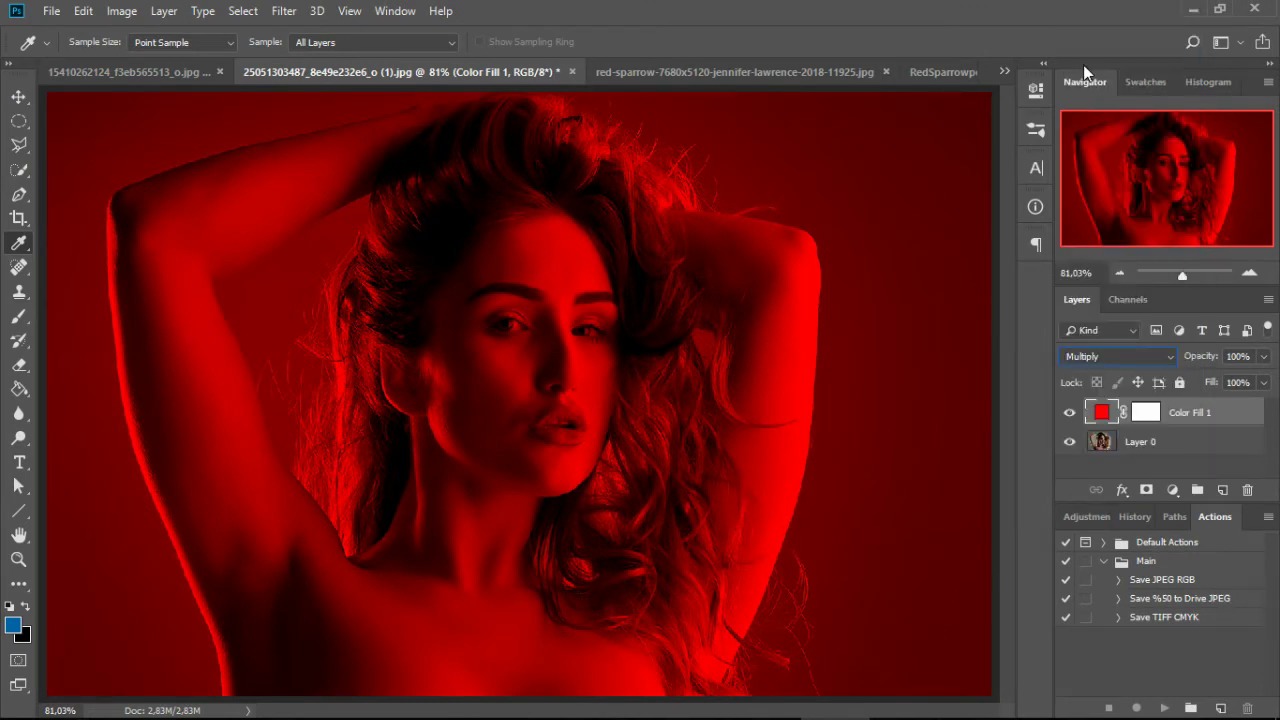
{"action": "left_click", "coordinate": [1114, 355]}
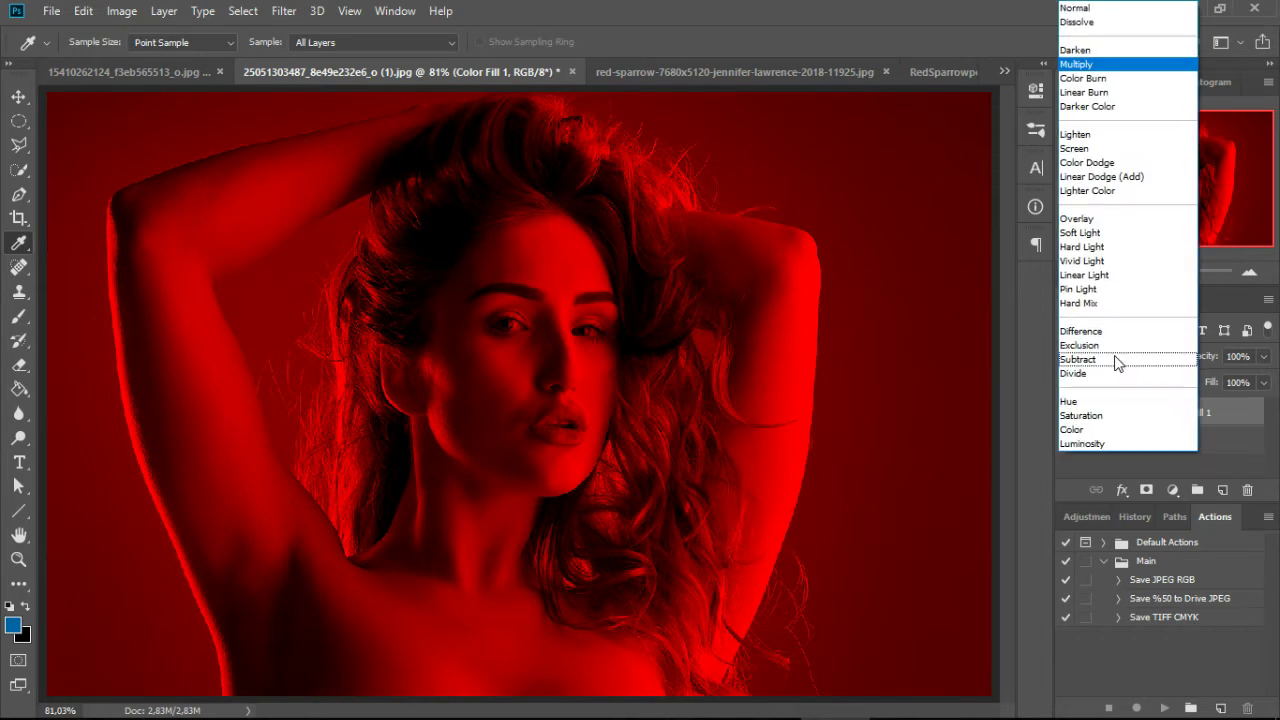
{"action": "left_click", "coordinate": [1119, 92]}
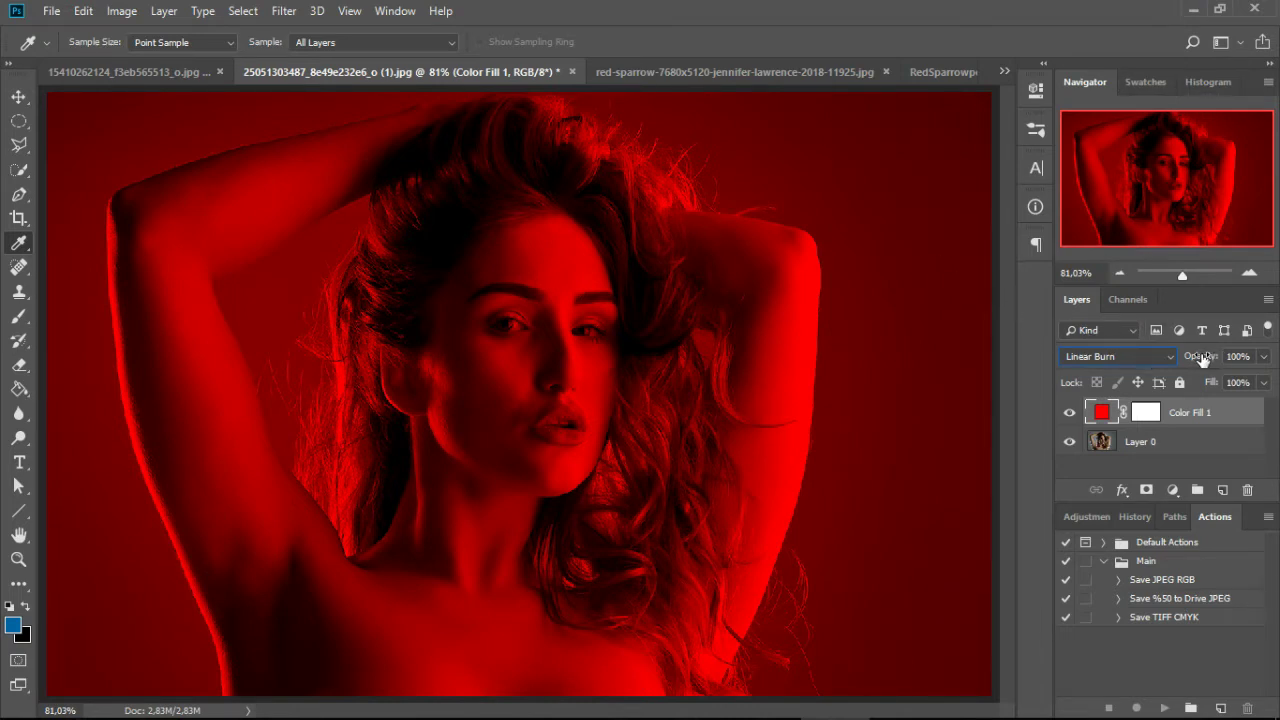
Try lowering the red fill layer's opacity to 78%, 77% and 70%.
{"action": "mouse_move", "coordinate": [1203, 360]}
{"action": "left_mouse_down"}
{"action": "mouse_move", "coordinate": [1167, 356]}
{"action": "mouse_move", "coordinate": [1180, 352]}
{"action": "left_mouse_up"}
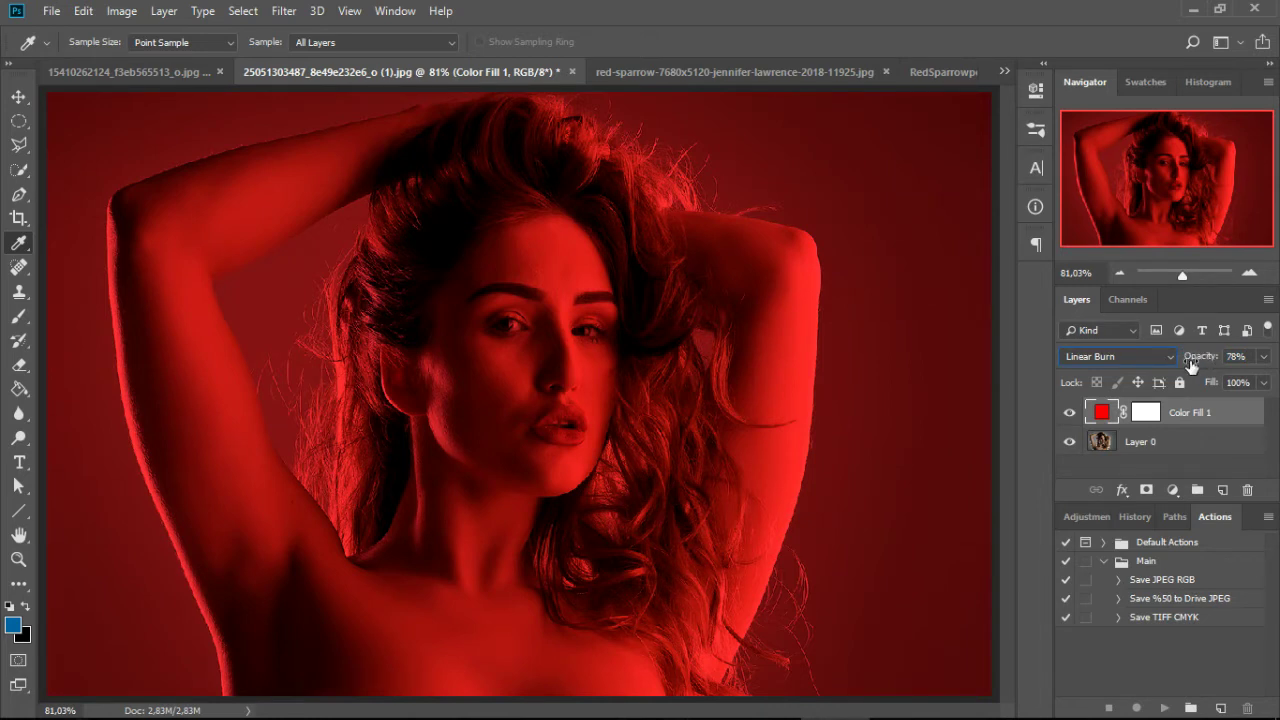
{"action": "left_click", "coordinate": [1192, 363]}
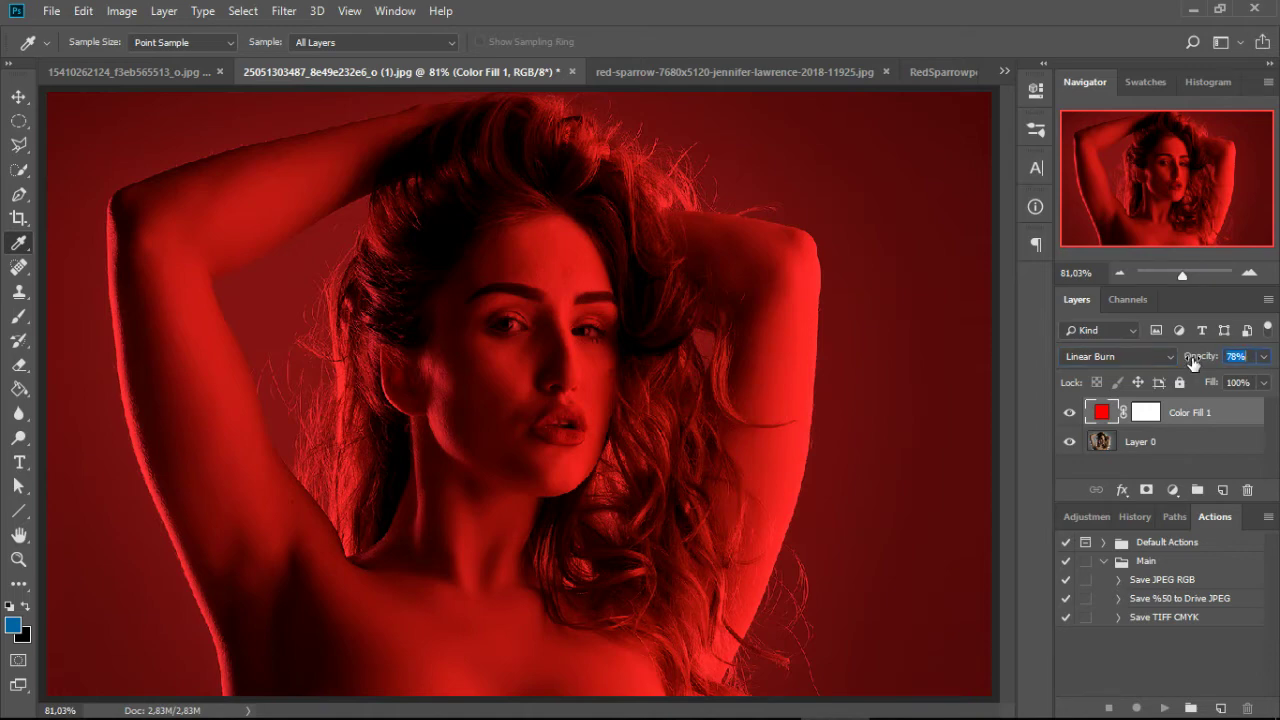
{"action": "type", "text": "77"}
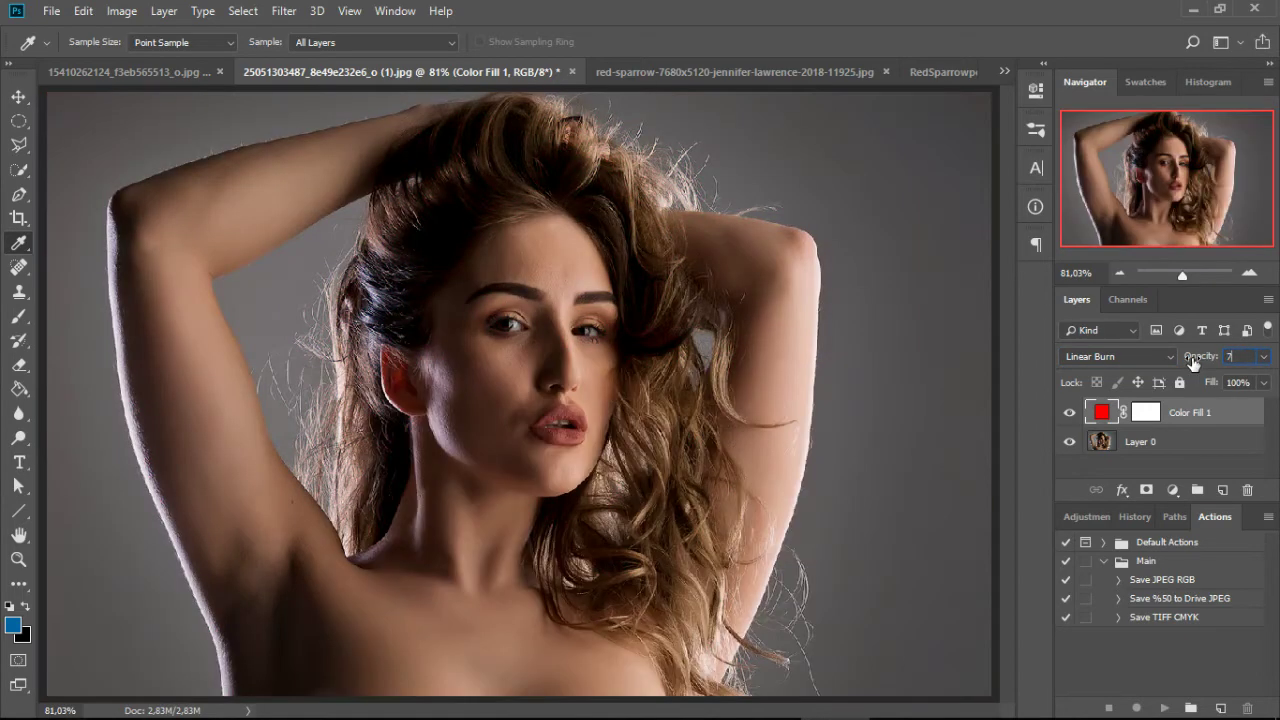
{"action": "key", "text": "Return"}
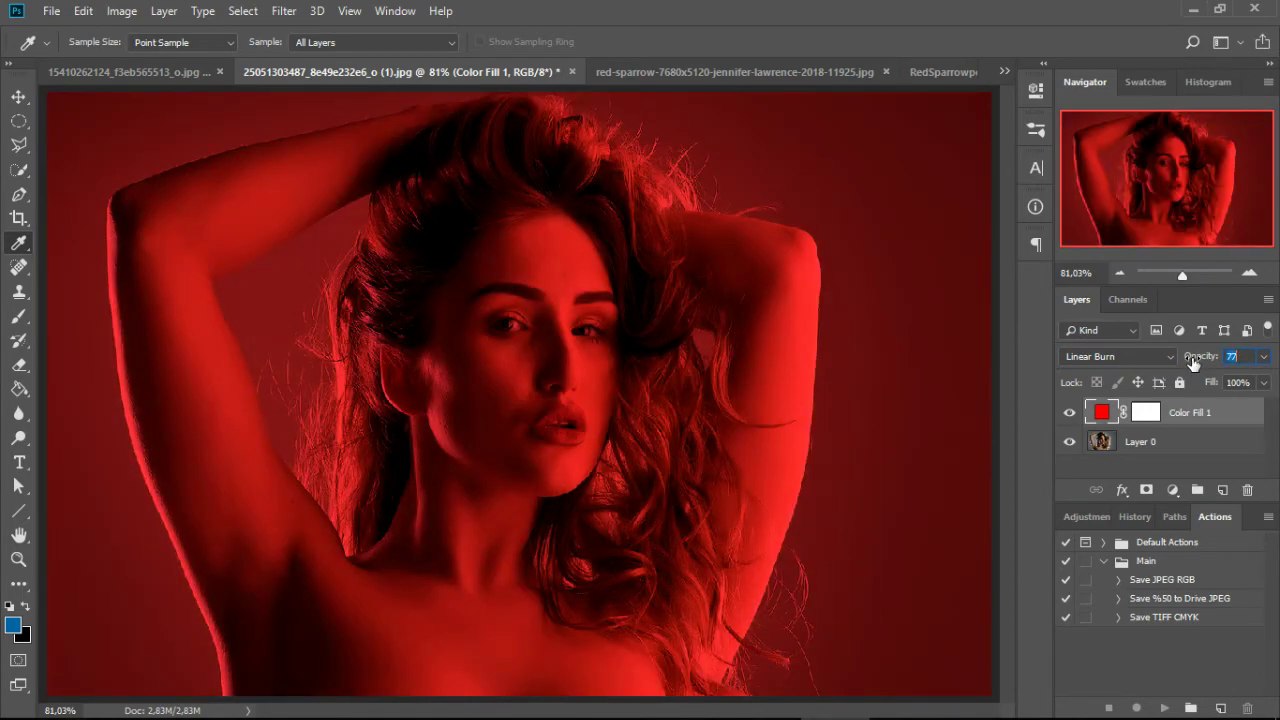
{"action": "type", "text": "70"}
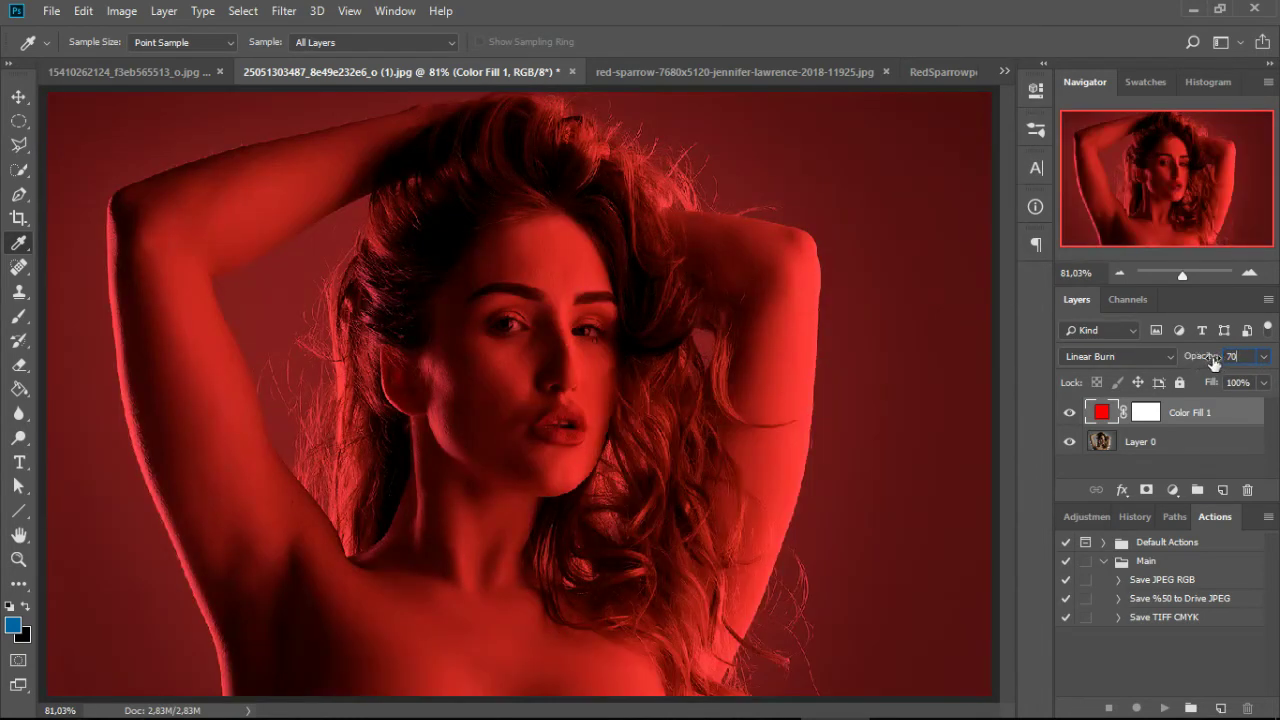
Compare the red fill layer at 80%, 90%, 50%, 60%, 70% and 80% opacity, and return it to 100%.
{"action": "left_click", "coordinate": [1198, 365]}
{"action": "key", "text": "8"}
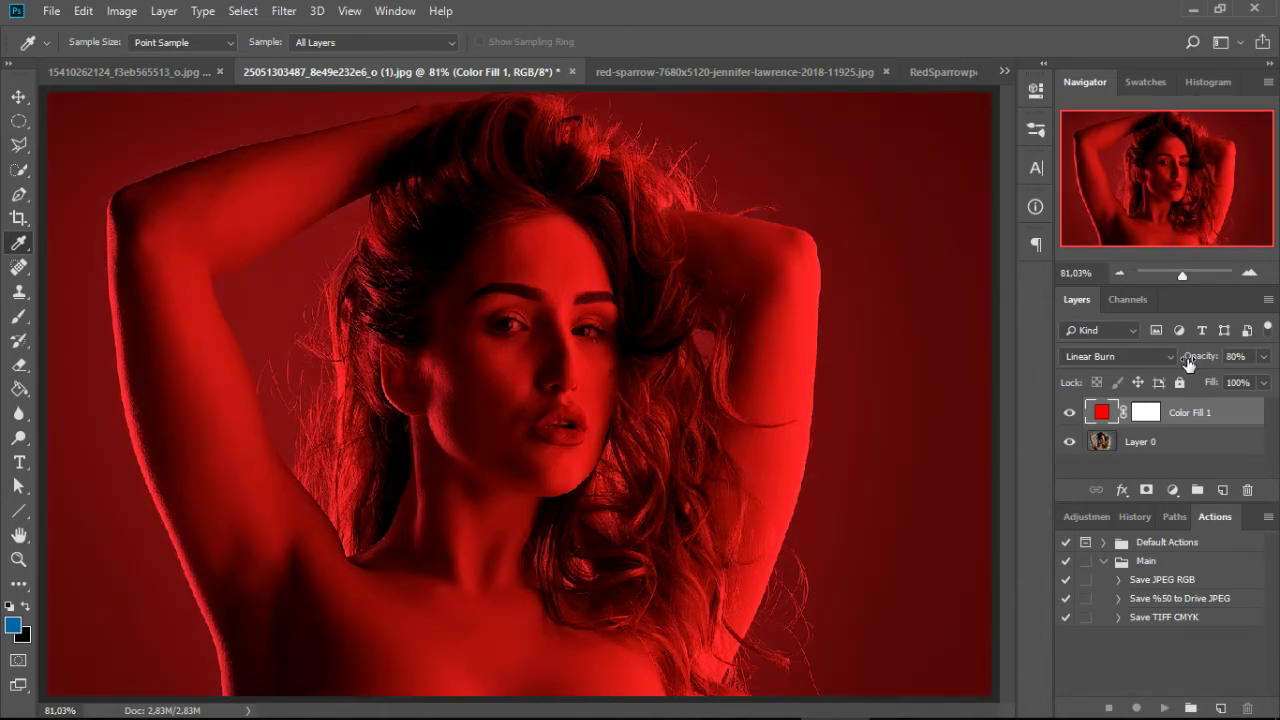
{"action": "key", "text": "9"}
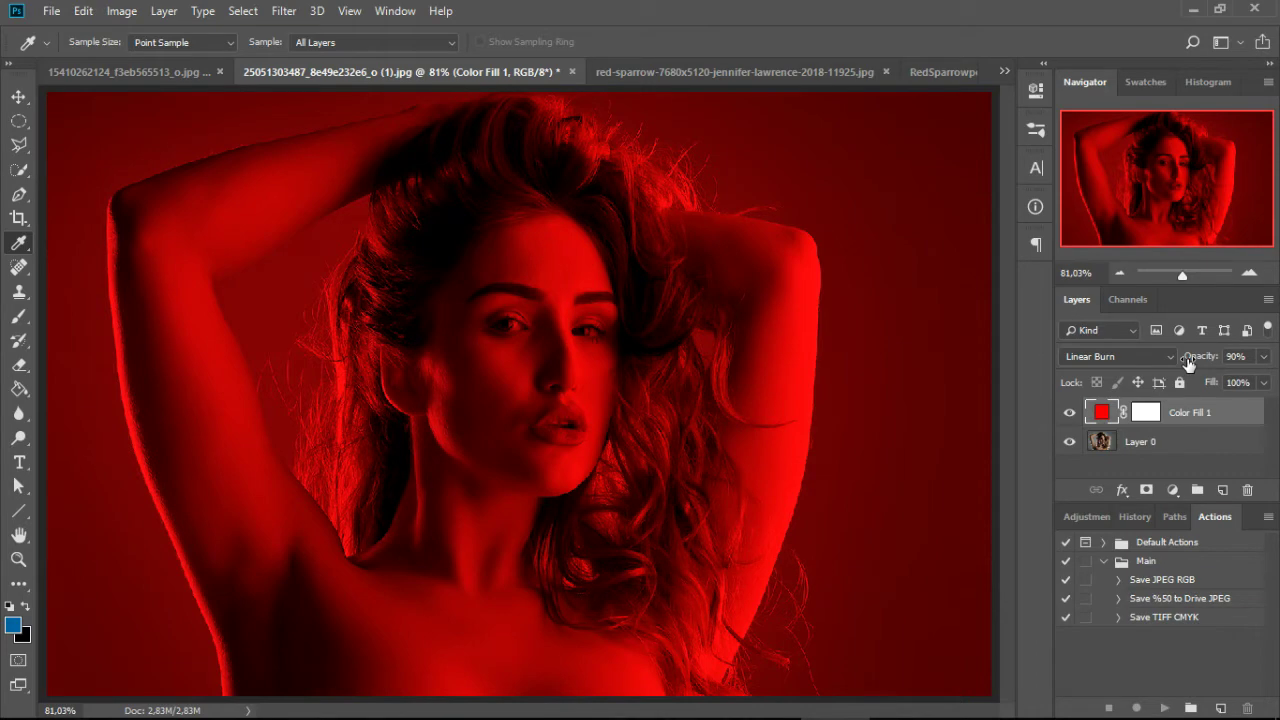
{"action": "key", "text": "5"}
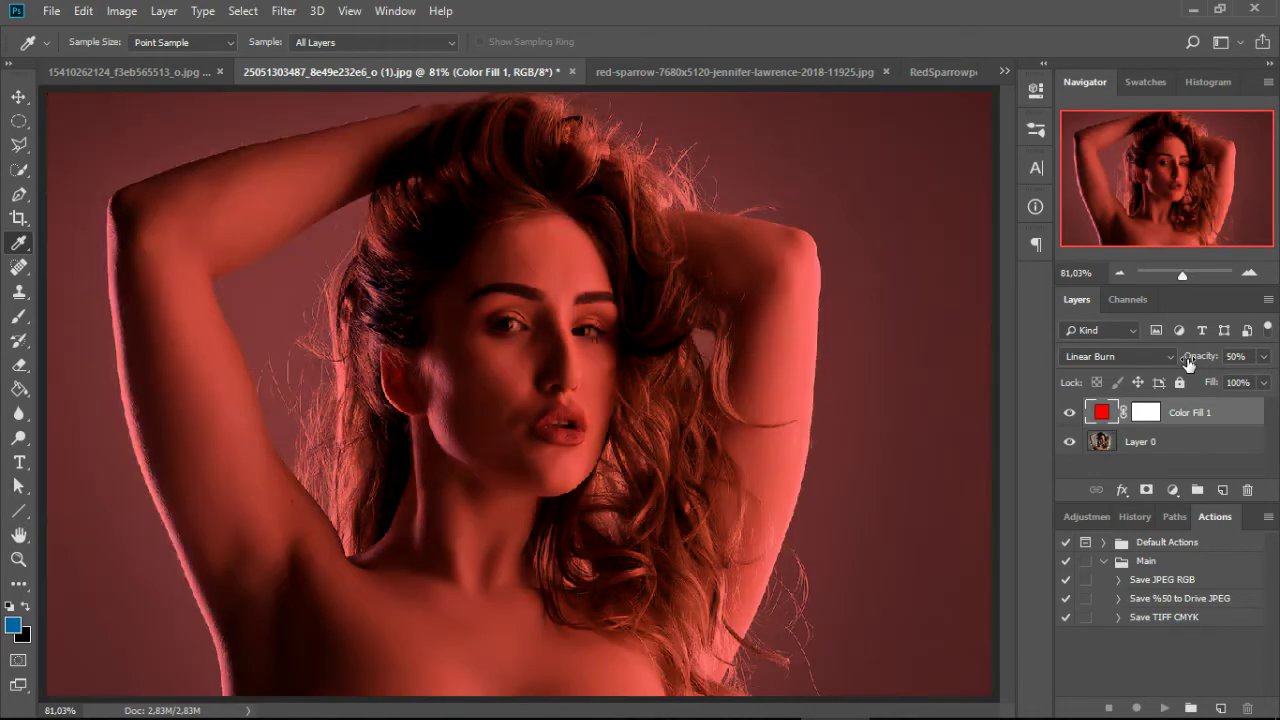
{"action": "key", "text": "6"}
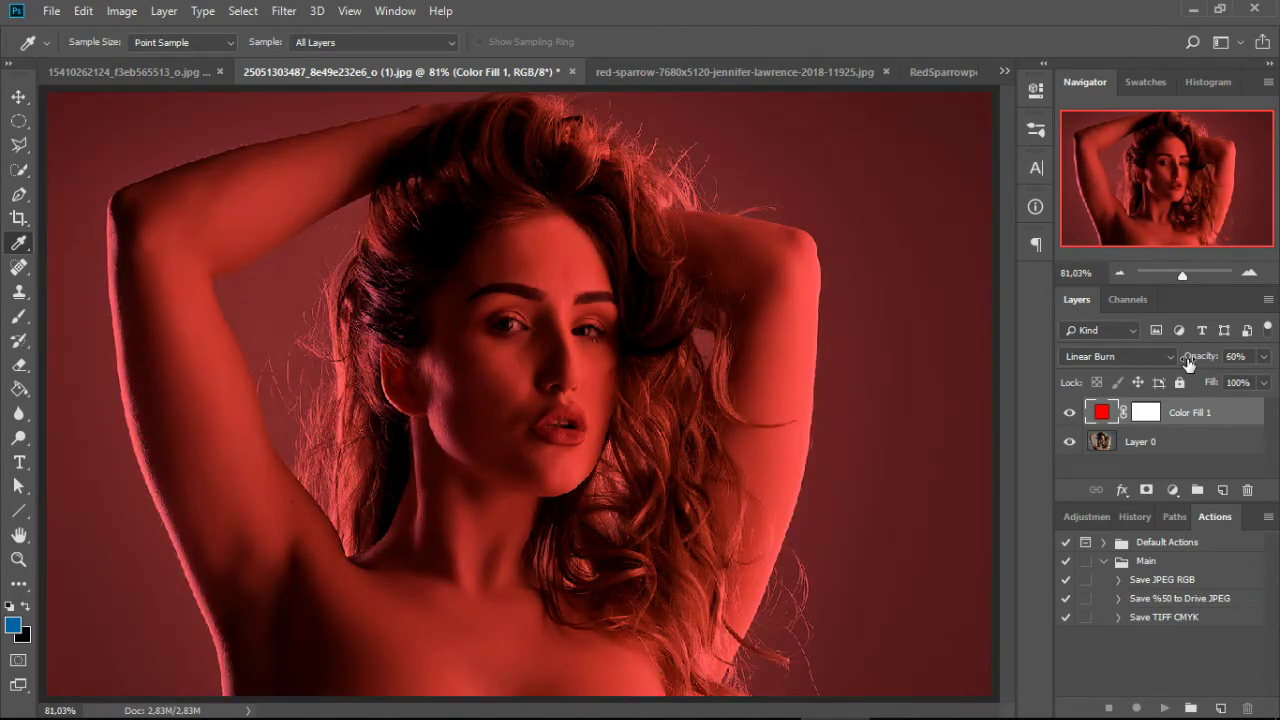
{"action": "key", "text": "7"}
{"action": "key", "text": "8"}
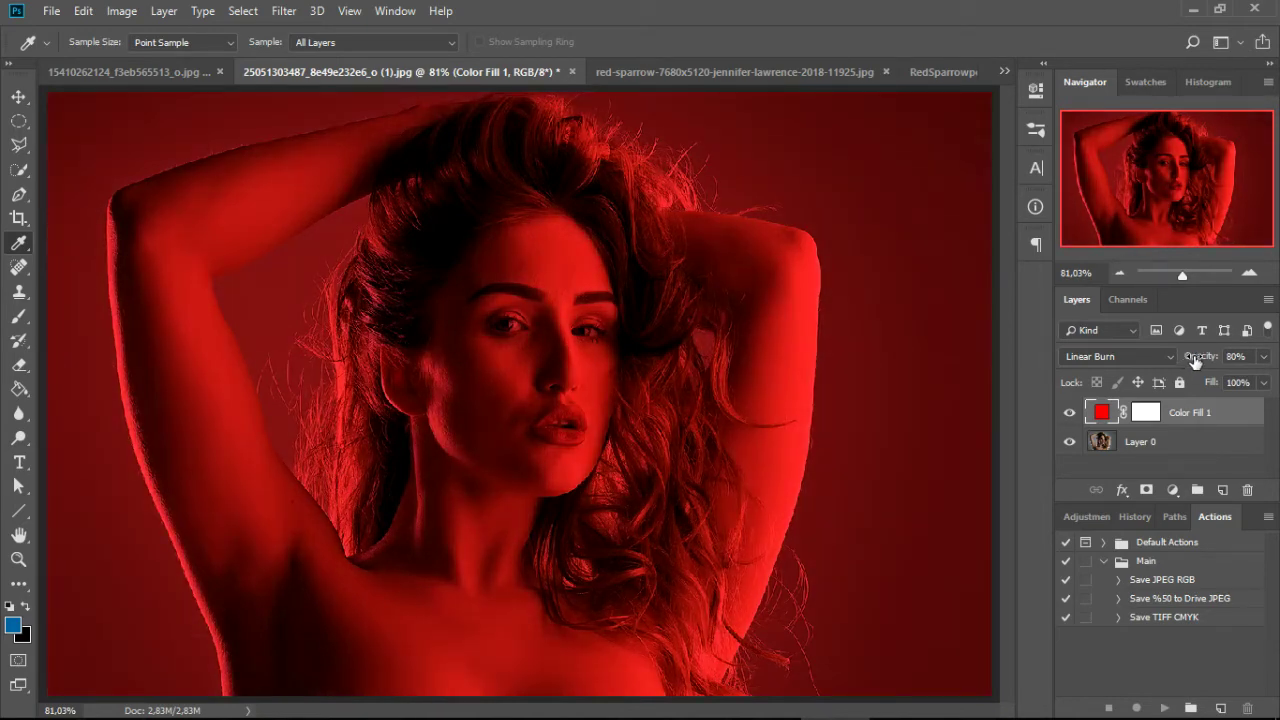
{"action": "key", "text": "0"}
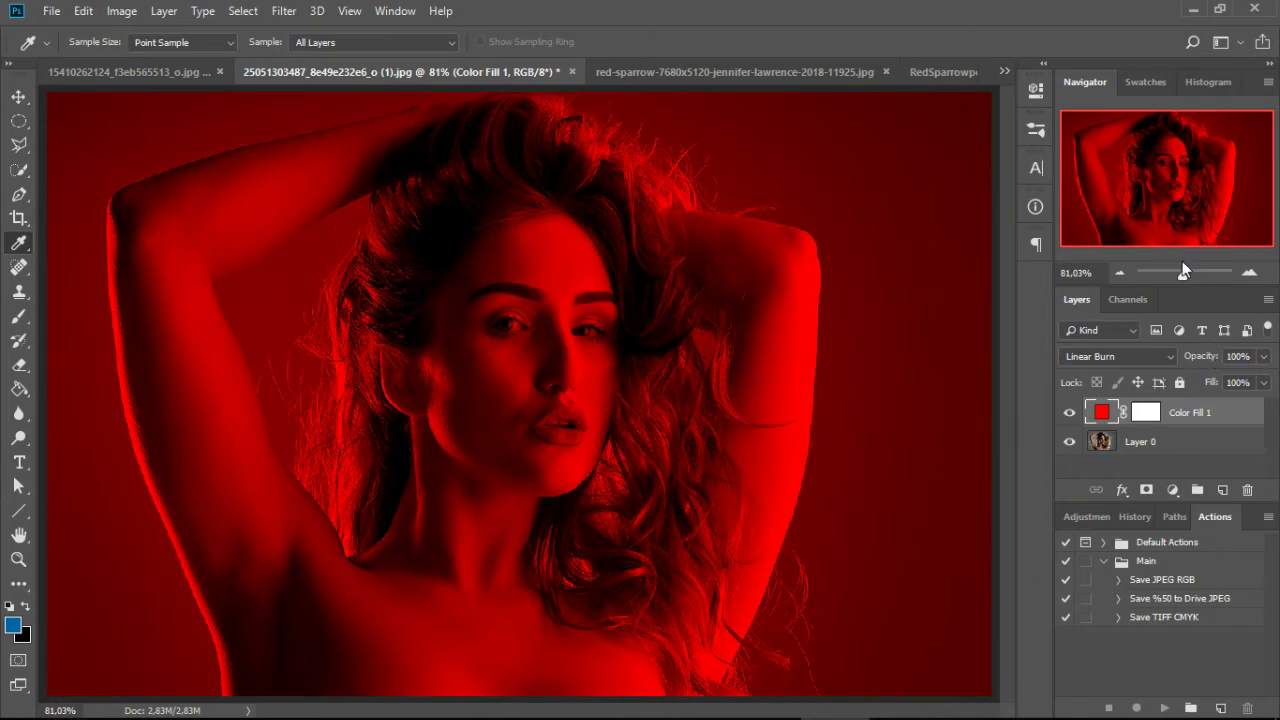
Check the portrait's colour values with the red fill at 100% and 90% opacity, and set its opacity to 70%.
{"action": "left_click", "coordinate": [1036, 206]}
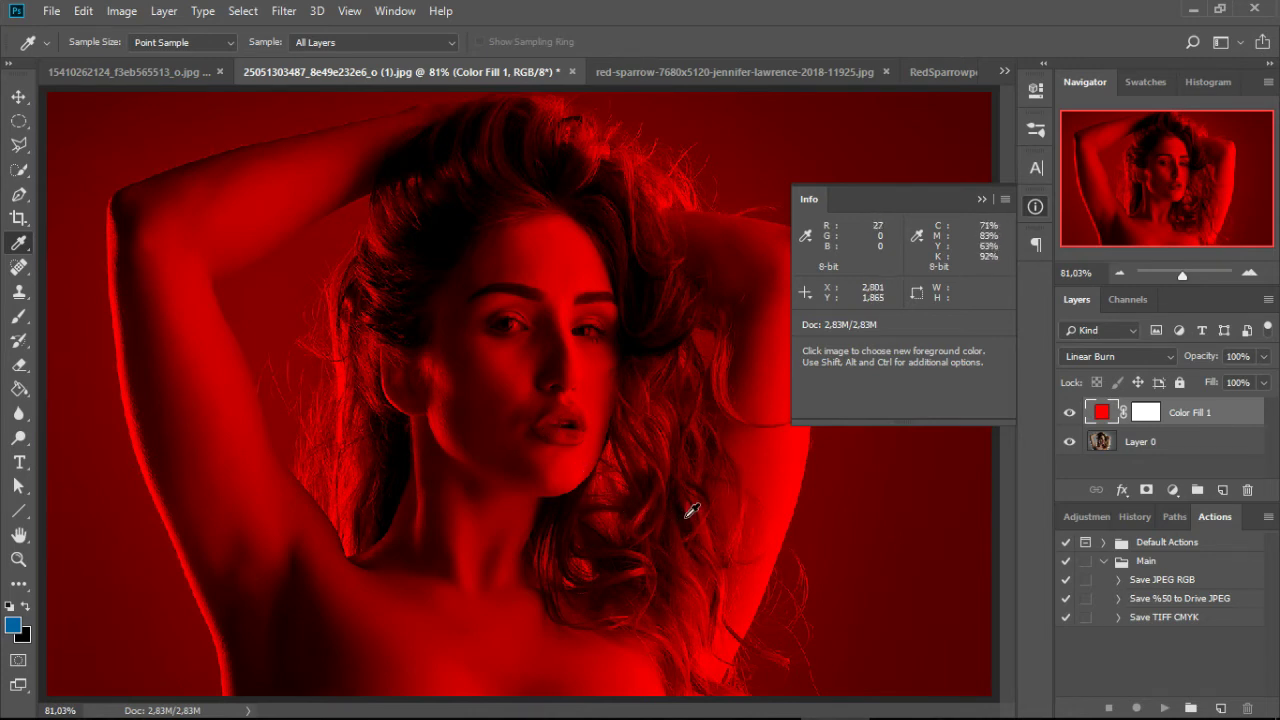
{"action": "left_click", "coordinate": [981, 201]}
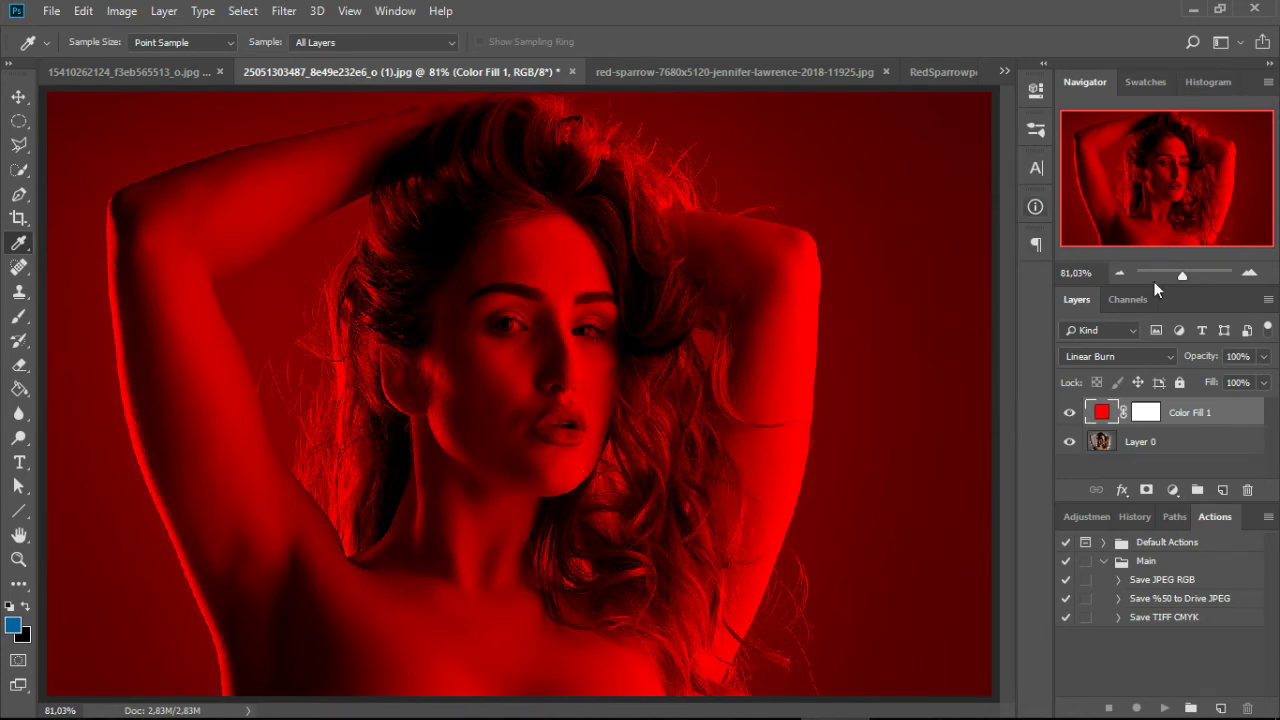
{"action": "key", "text": "9"}
{"action": "left_click", "coordinate": [1036, 207]}
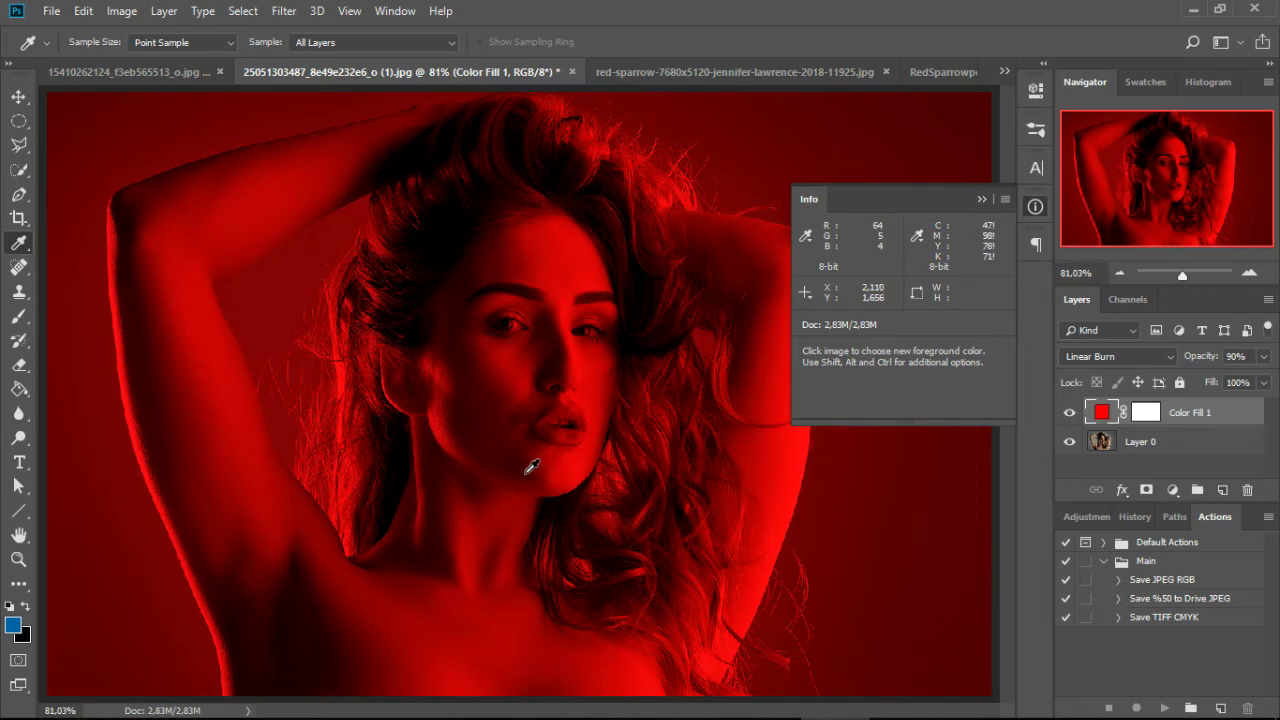
{"action": "left_click", "coordinate": [983, 200]}
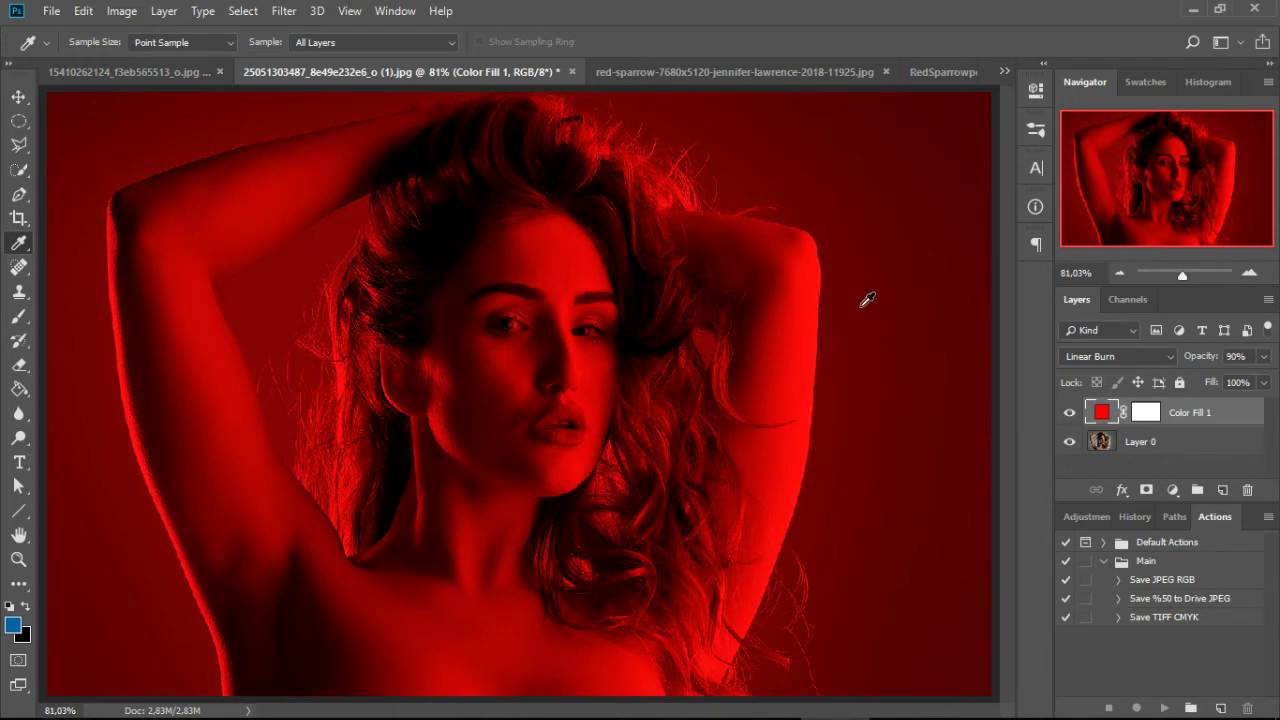
{"action": "key", "text": "7"}
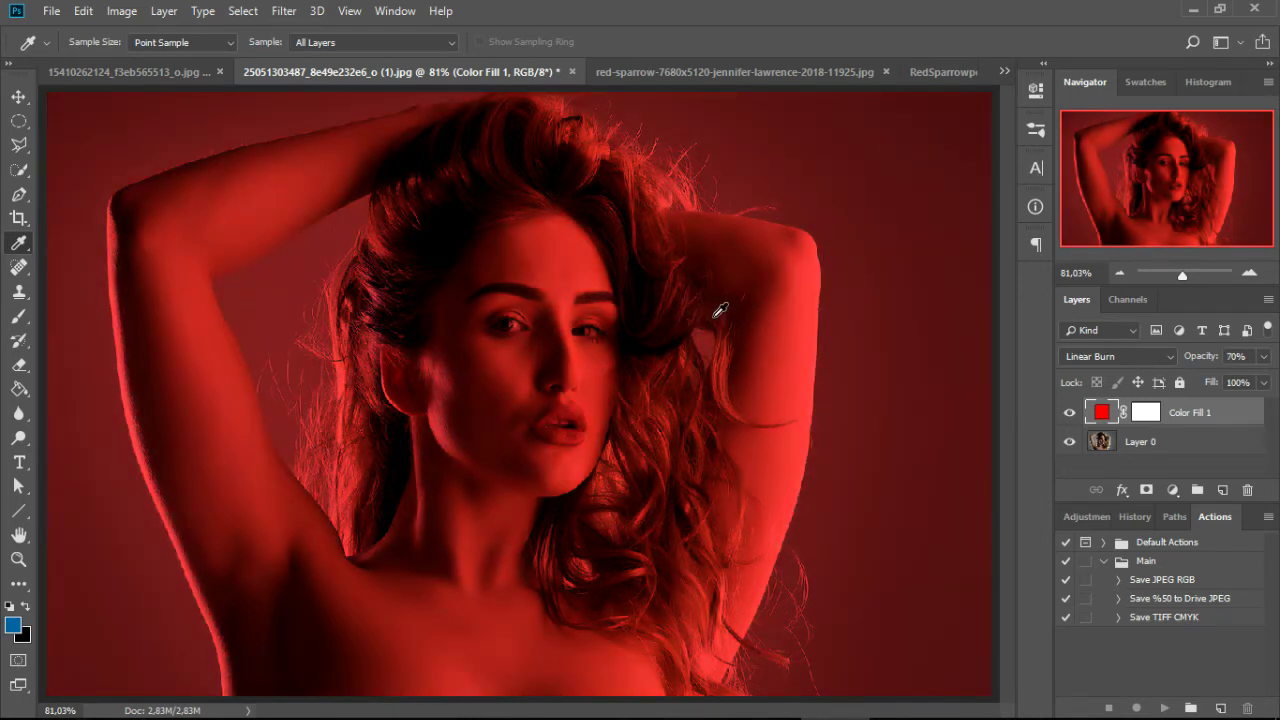
{"action": "left_click", "coordinate": [143, 72]}
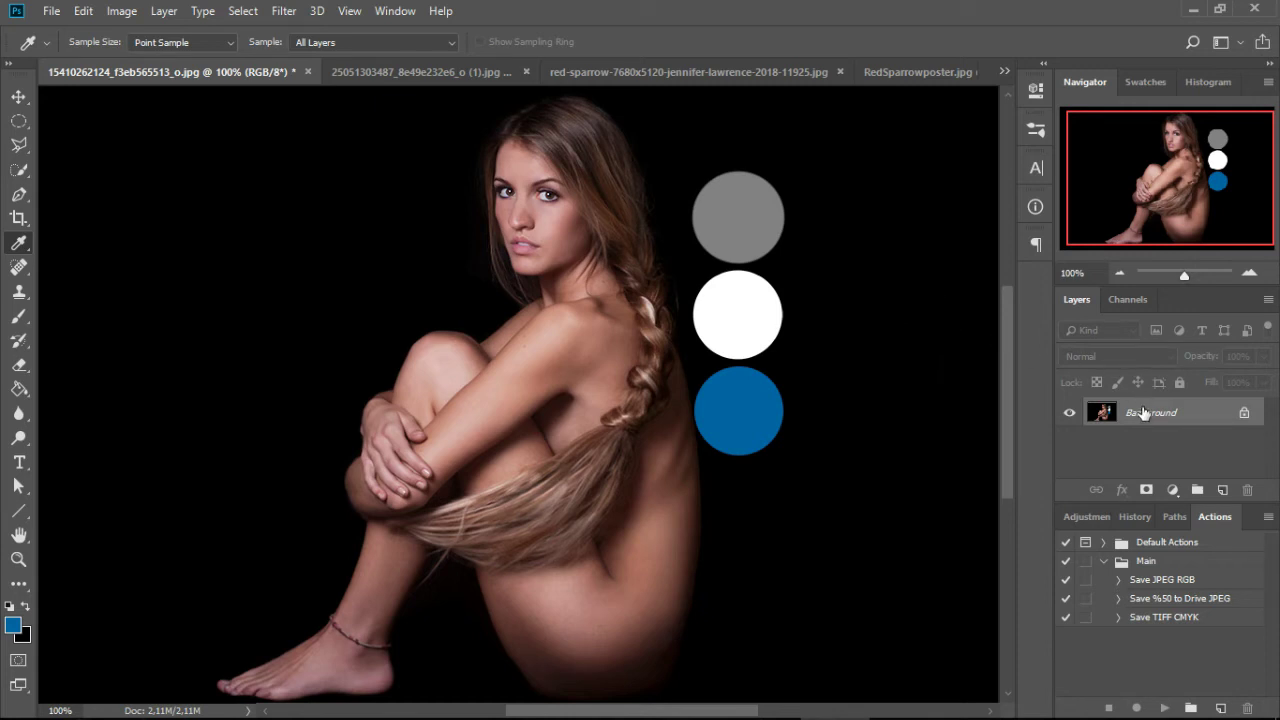
{"action": "left_click", "coordinate": [1173, 490]}
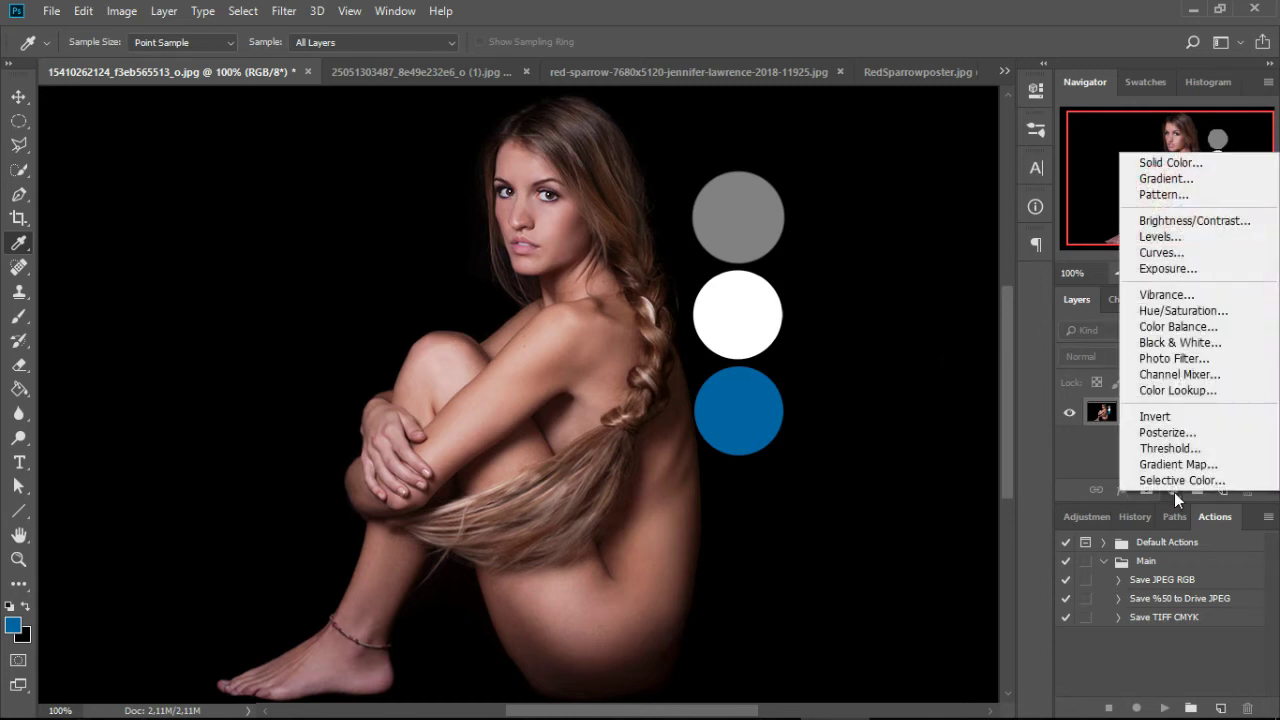
{"action": "left_click", "coordinate": [1212, 168]}
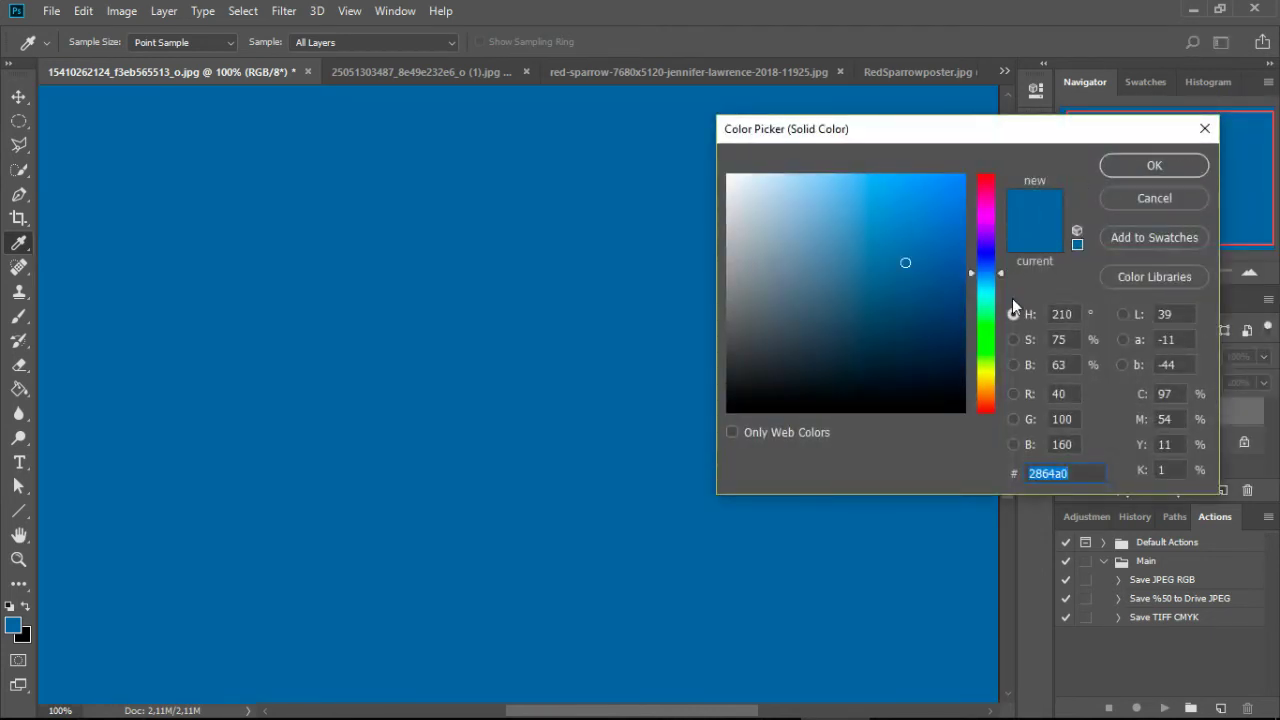
{"action": "left_click", "coordinate": [1070, 389]}
{"action": "type", "text": "255"}
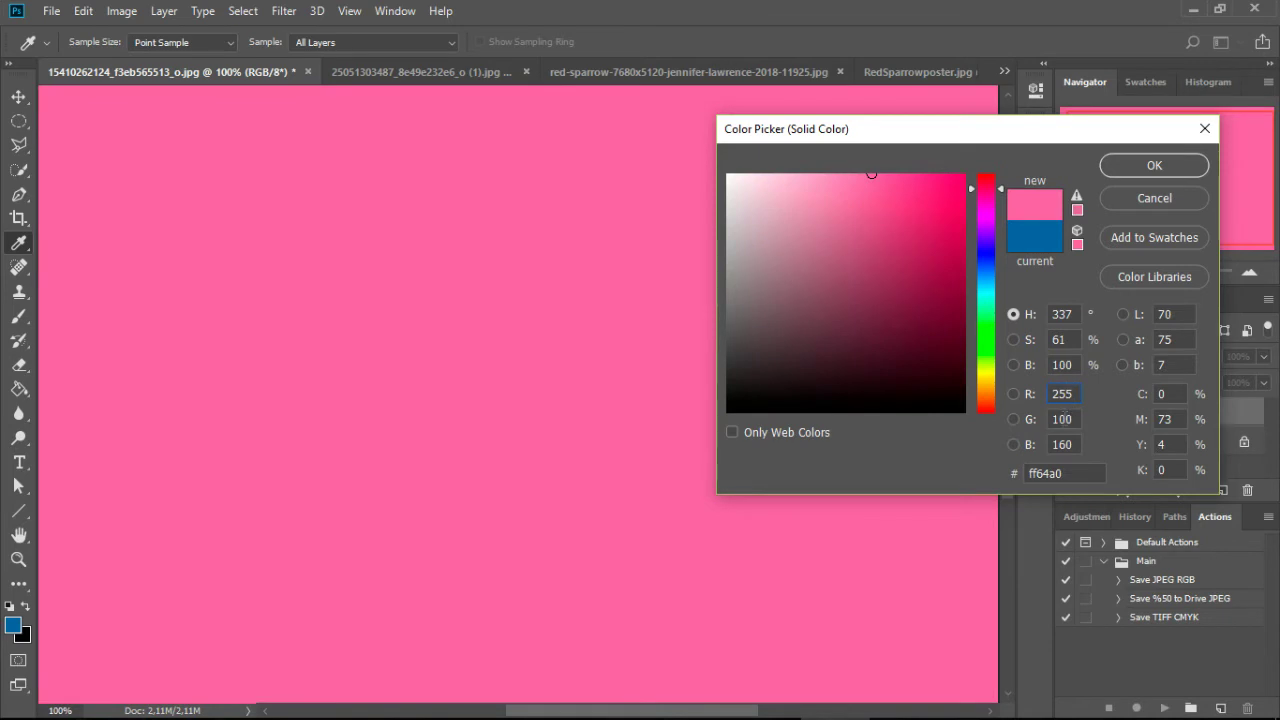
{"action": "type", "text": "0"}
{"action": "left_click", "coordinate": [1064, 443]}
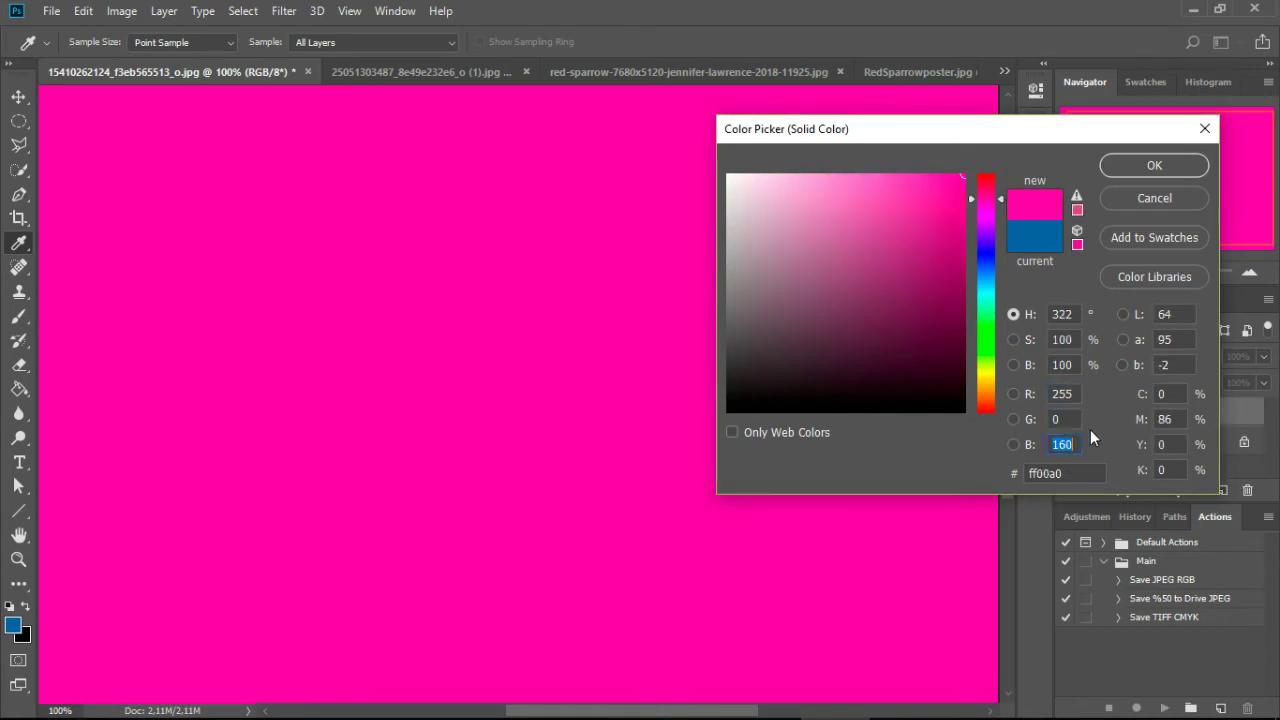
{"action": "type", "text": "0"}
{"action": "left_click", "coordinate": [1144, 170]}
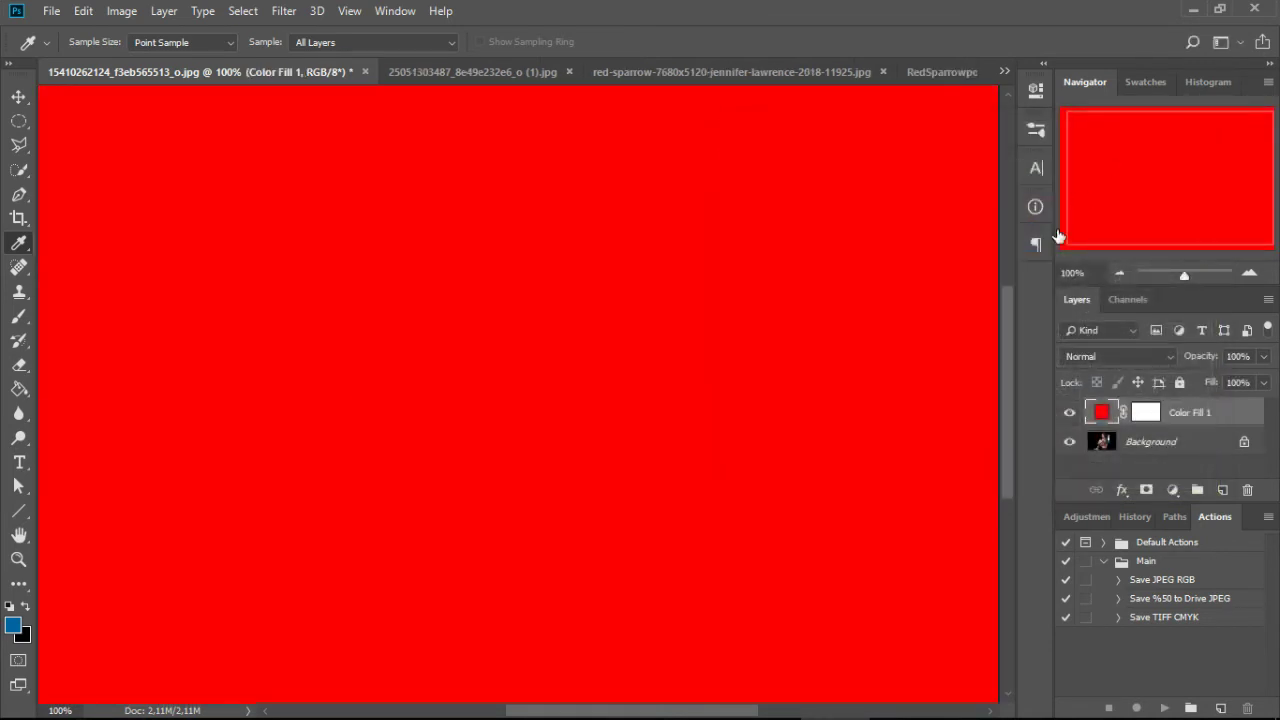
Set the red fill layer's blend mode to Darken and lower its opacity to 0%.
{"action": "left_click", "coordinate": [1094, 362]}
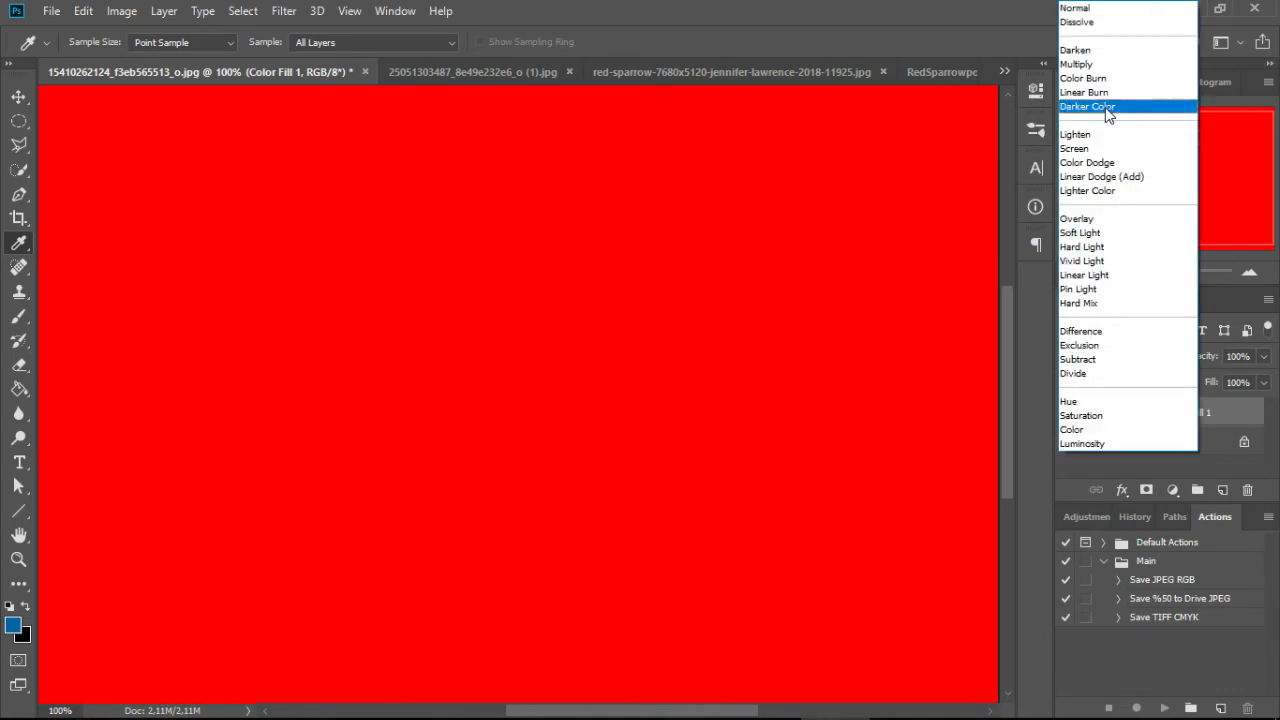
{"action": "left_click", "coordinate": [1117, 51]}
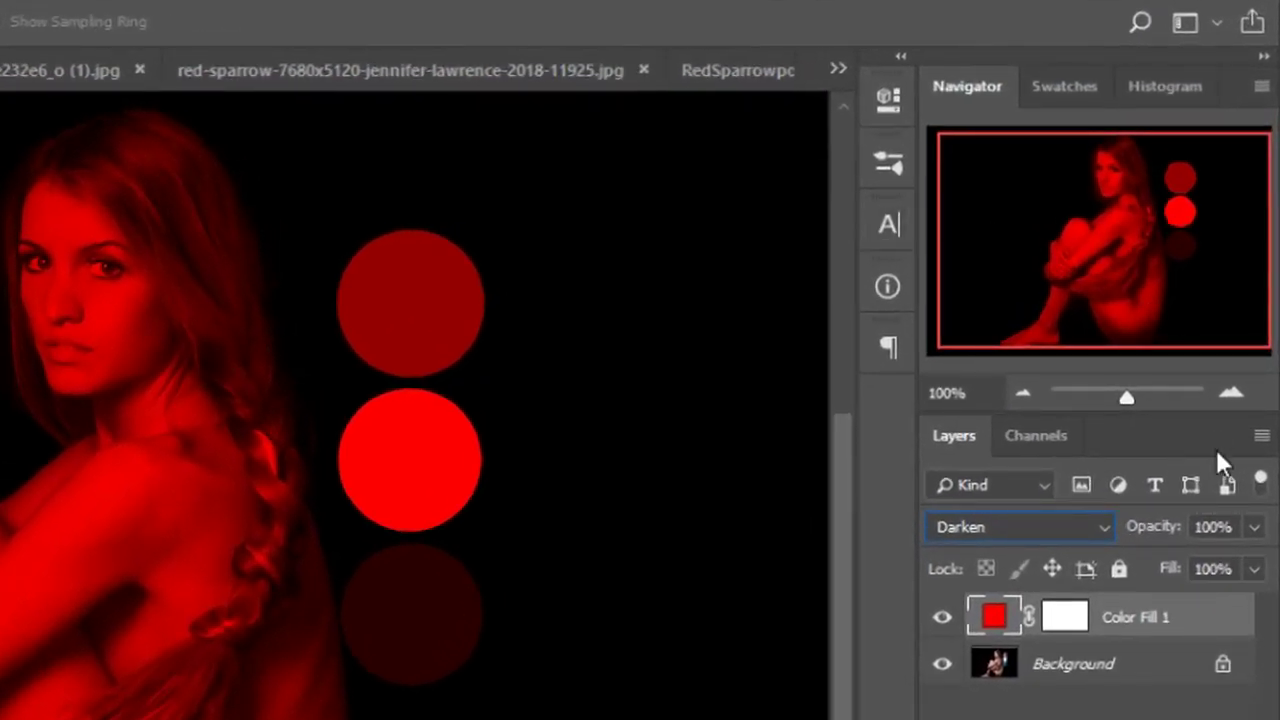
{"action": "left_click_drag", "start_coordinate": [1152, 530], "coordinate": [943, 534]}
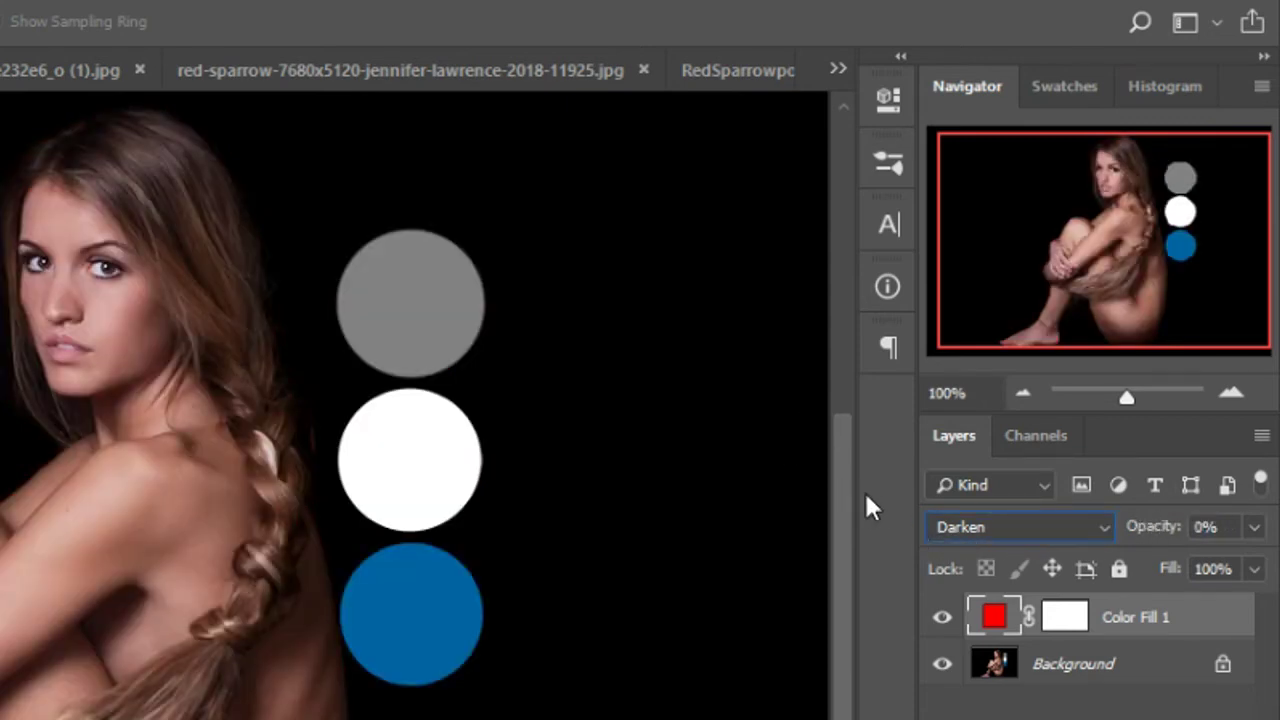
Examine the colour values of the test circles with the red fill layer at 0%, 50% and 100% opacity.
{"action": "left_click", "coordinate": [888, 287]}
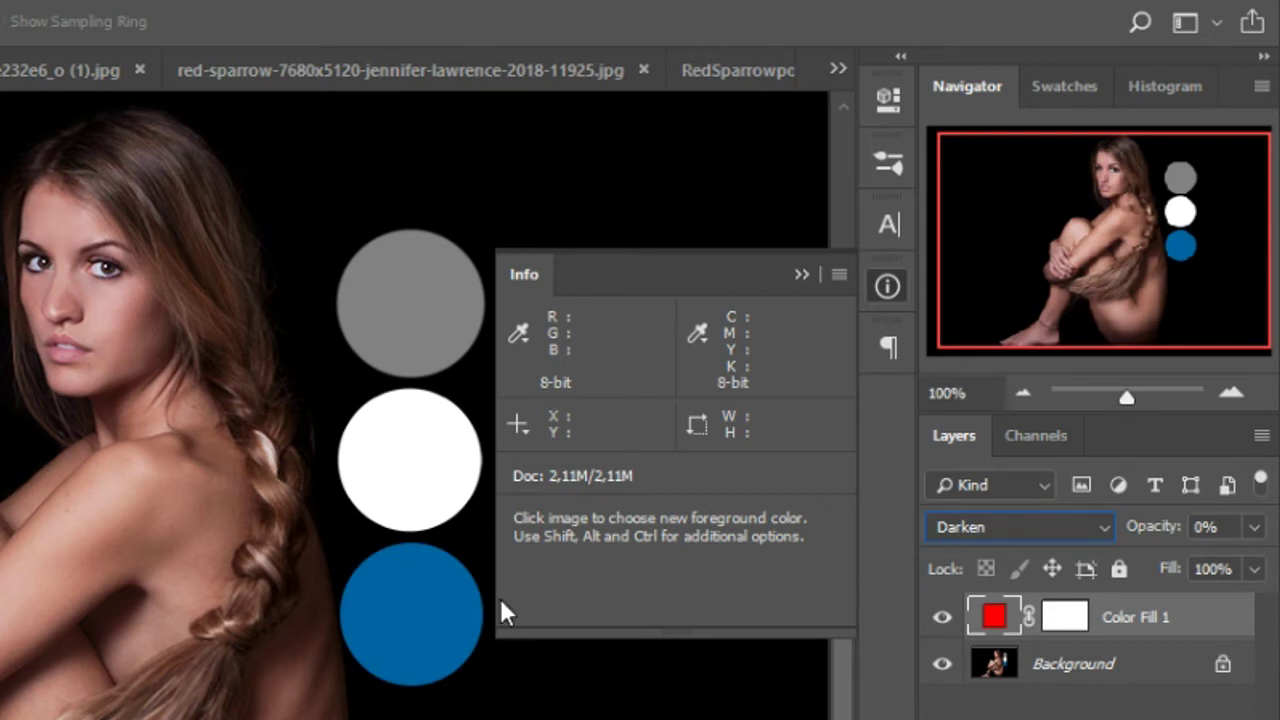
{"action": "left_click", "coordinate": [1148, 540]}
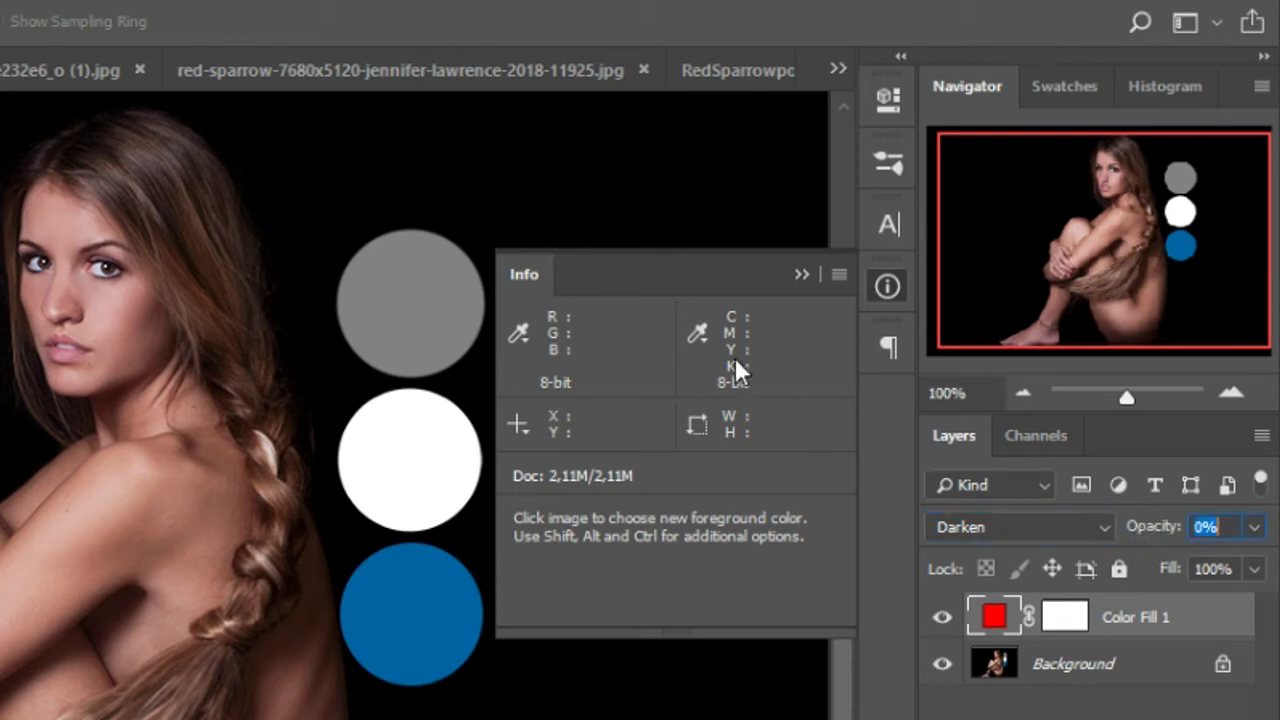
{"action": "key", "text": "Return"}
{"action": "key", "text": "5"}
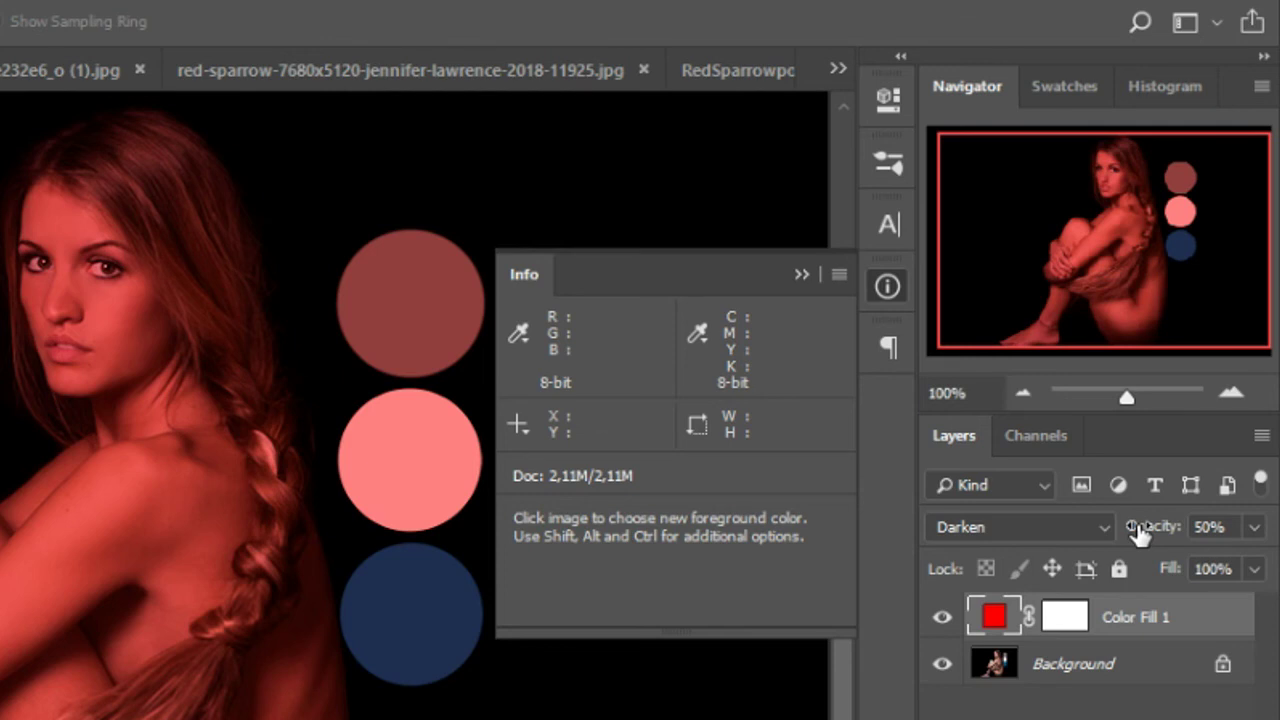
{"action": "left_click", "coordinate": [1210, 527]}
{"action": "type", "text": "100"}
{"action": "key", "text": "Return"}
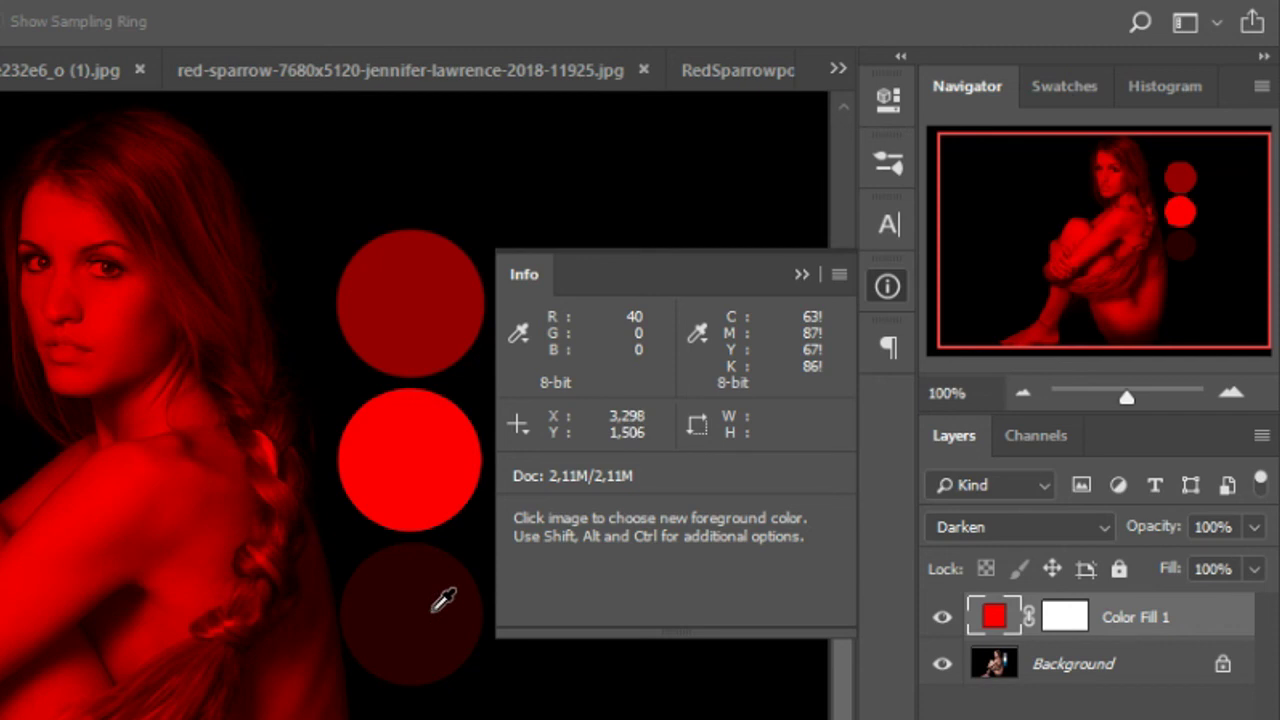
{"action": "left_click", "coordinate": [800, 275]}
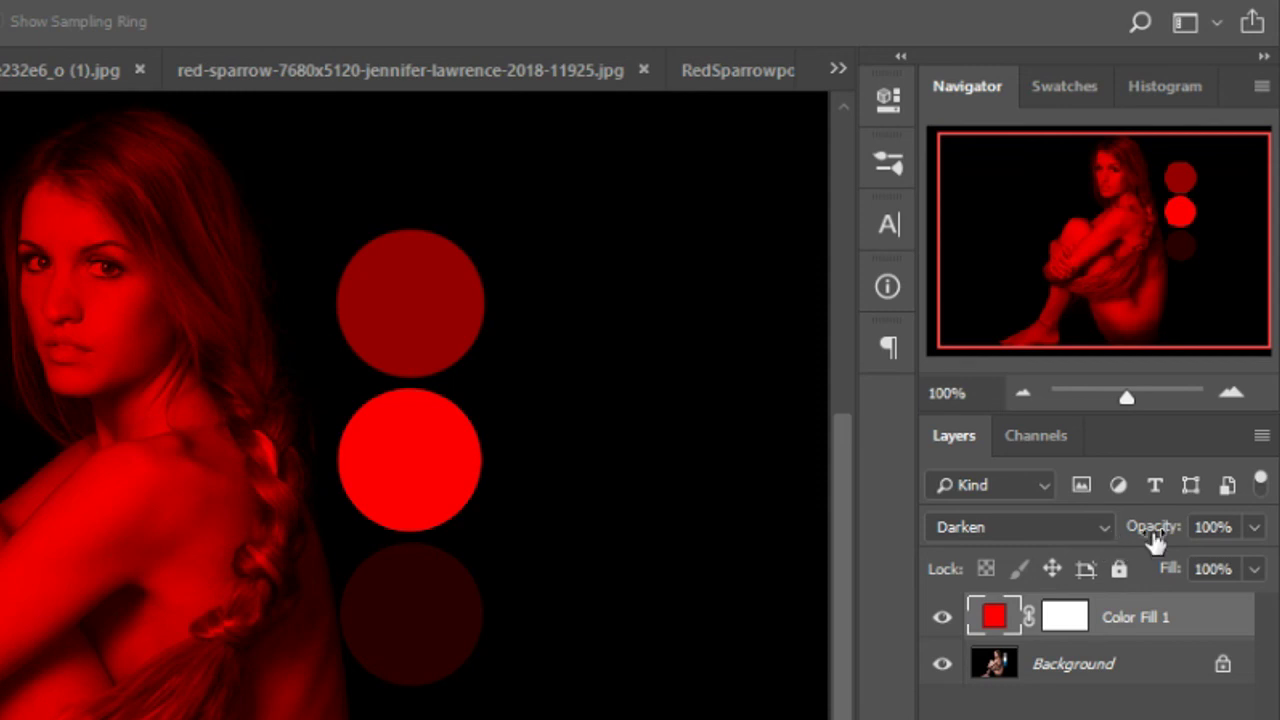
Lower the red fill layer's opacity through 70% and 60% to 50%.
{"action": "key", "text": "7"}
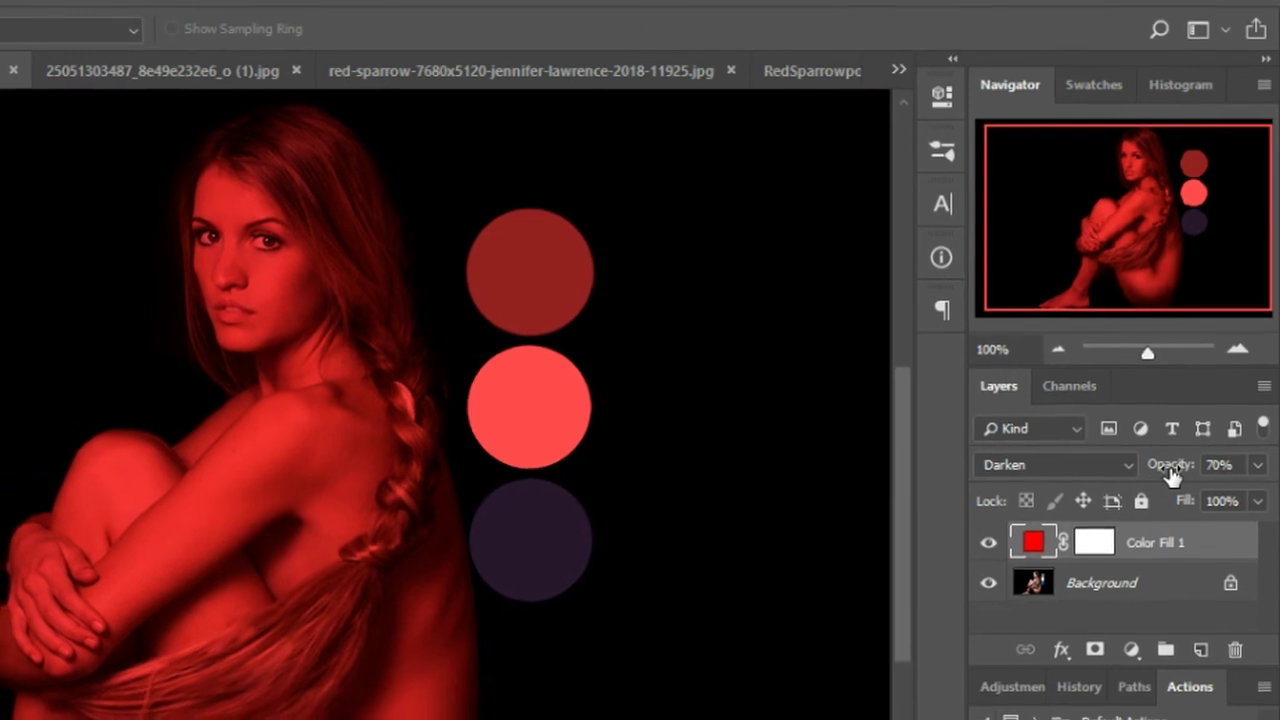
{"action": "key", "text": "6"}
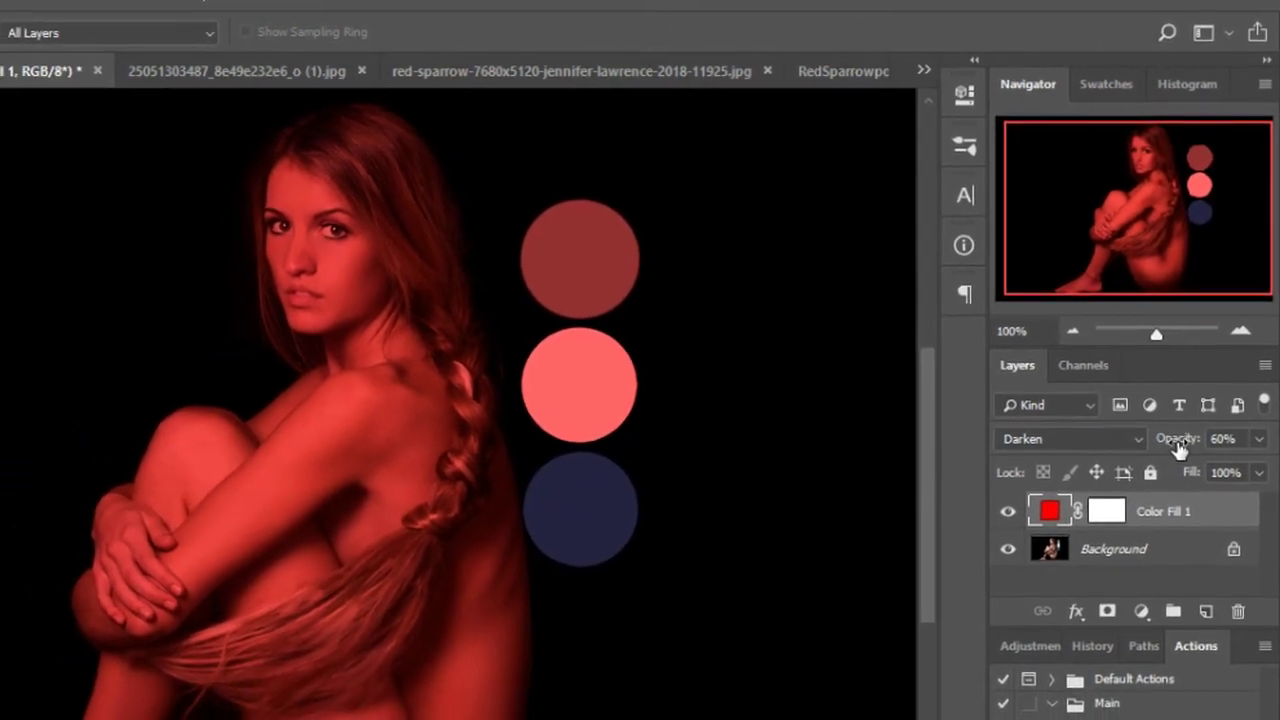
{"action": "key", "text": "5"}
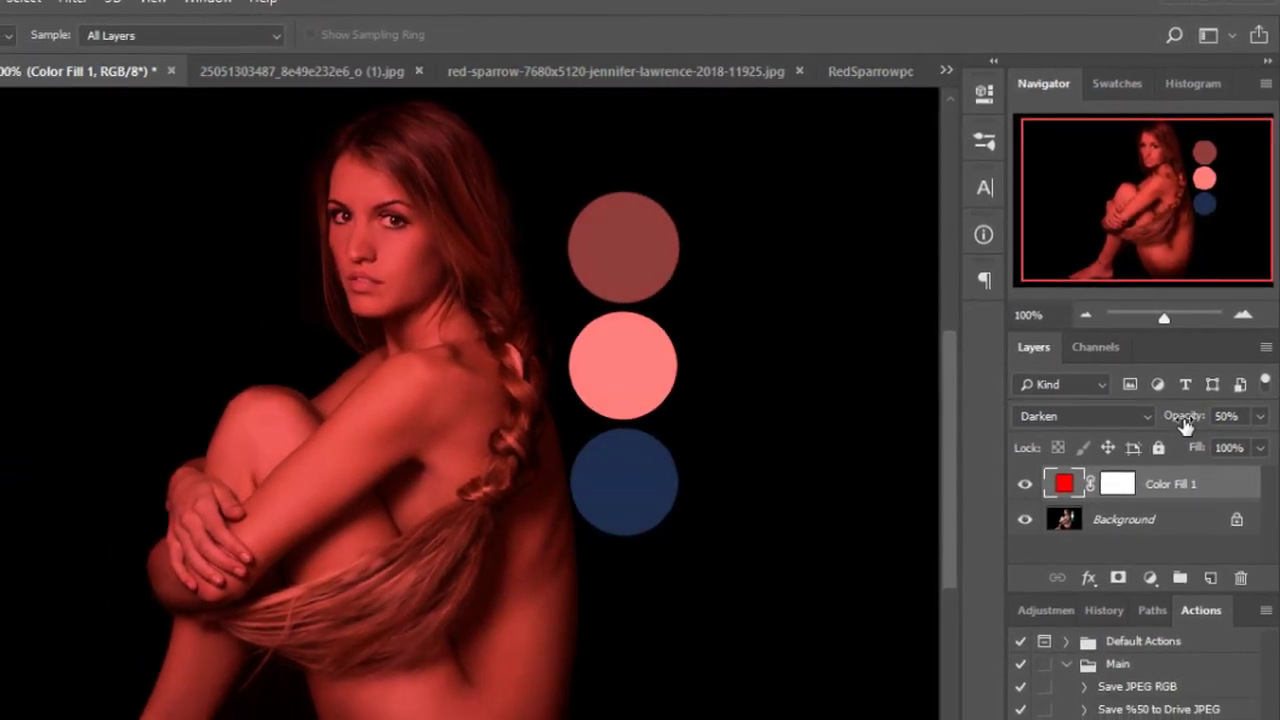